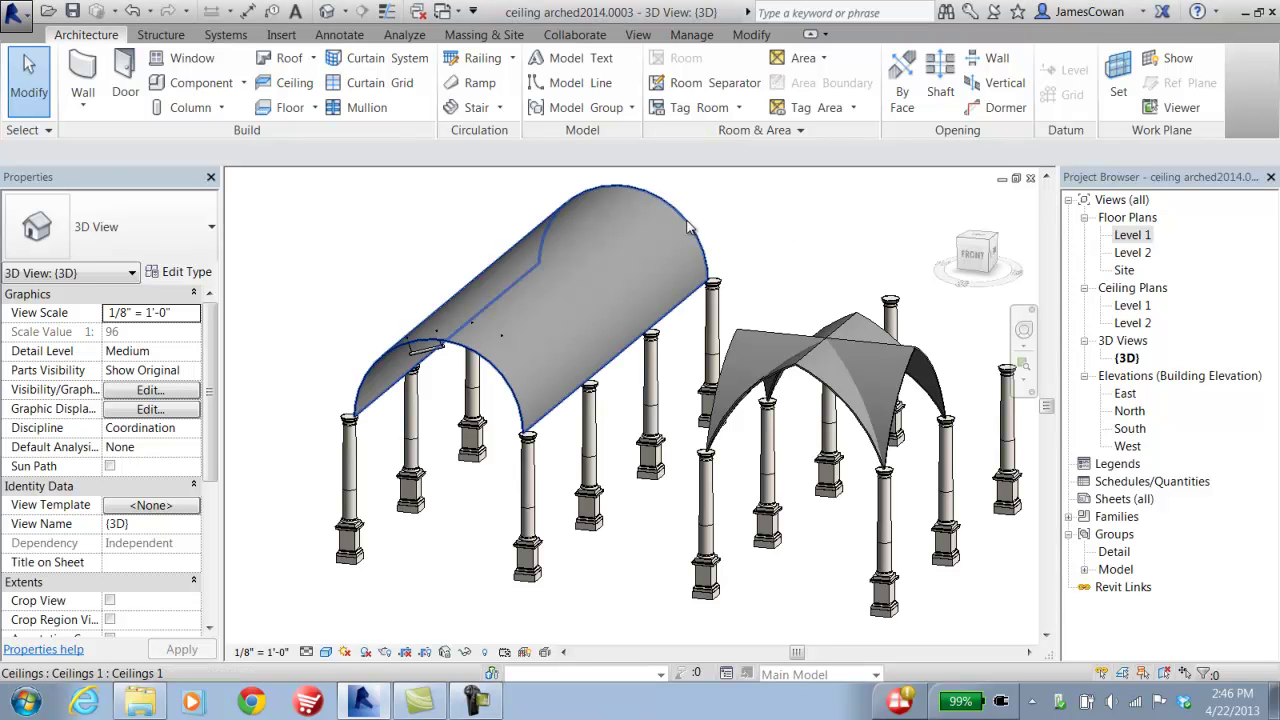
Delete the existing barrel-shaped ceiling spanning the two rows of columns
left_click(693, 240)
left_click(744, 217)
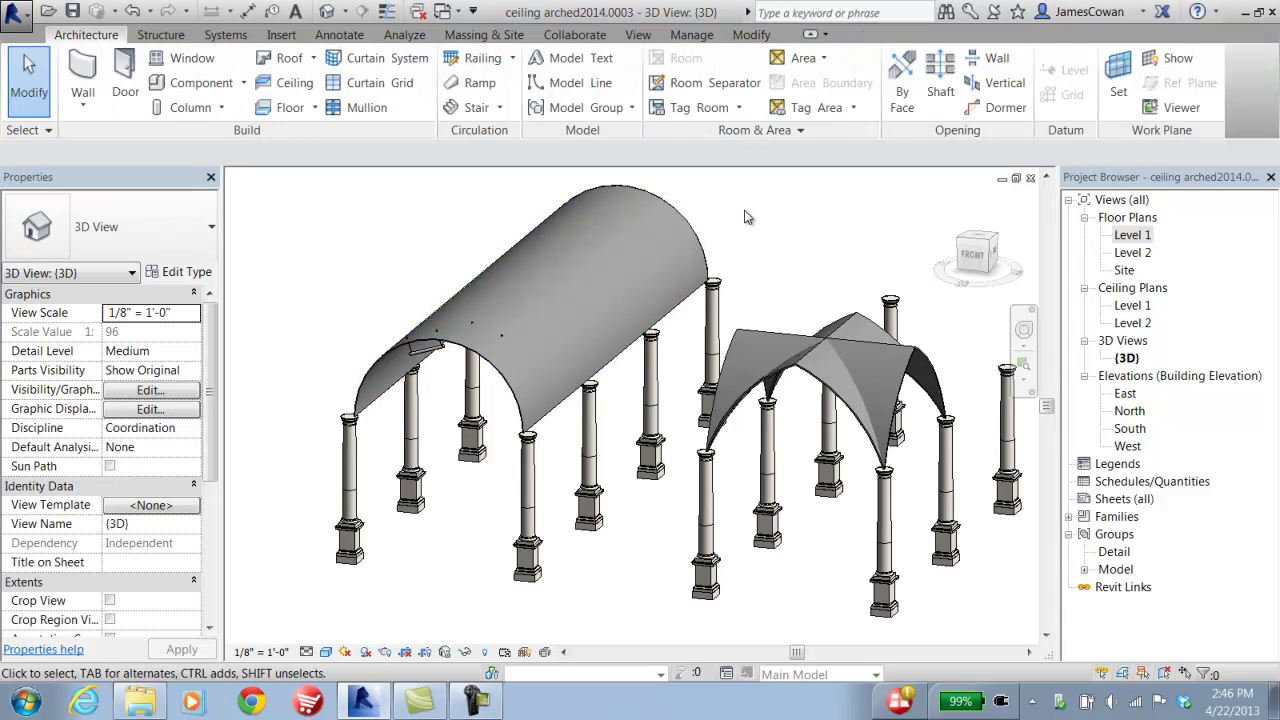
left_click(698, 234)
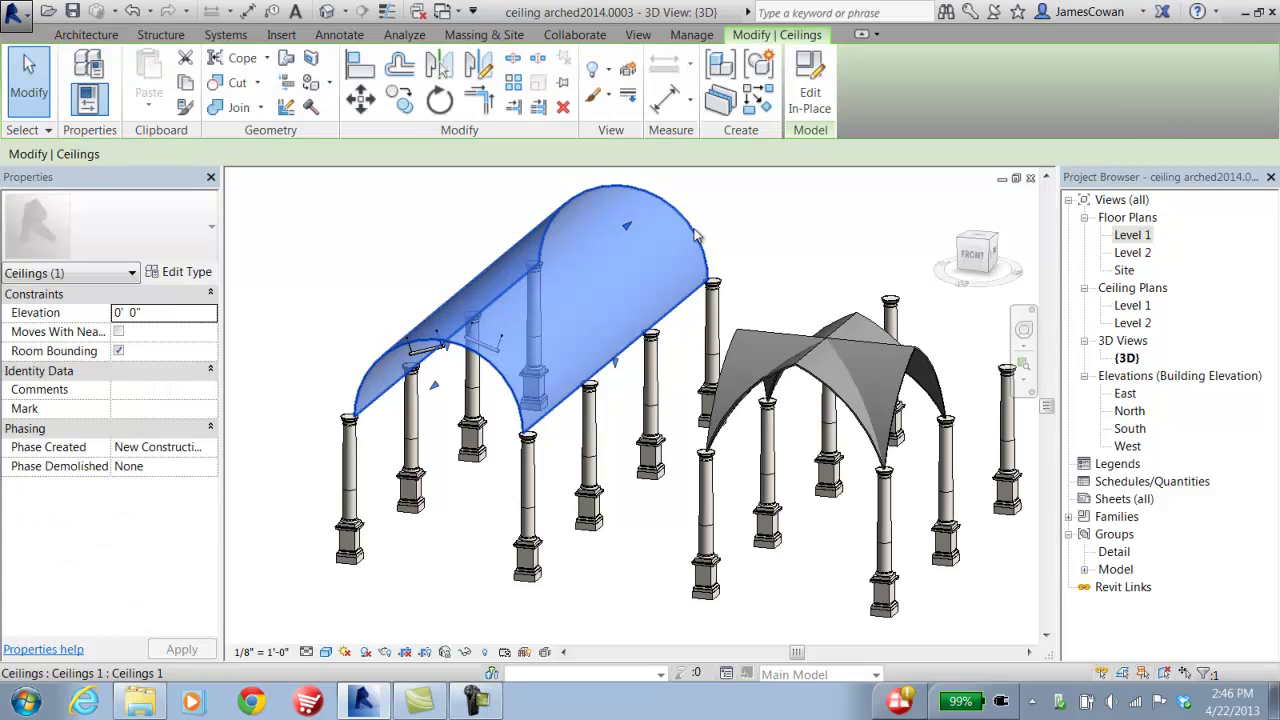
key("Delete")
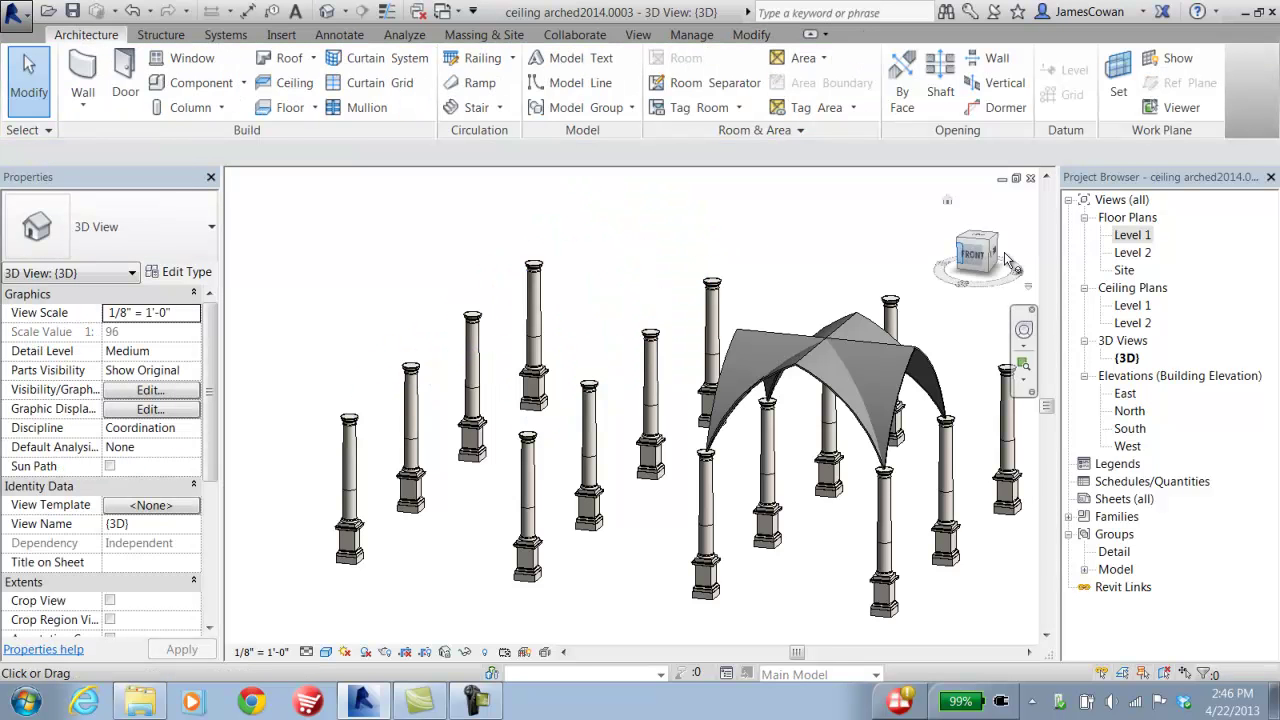
From the Level 1 floor plan, set the work plane to Grid : D and open the South elevation
double_click(1128, 237)
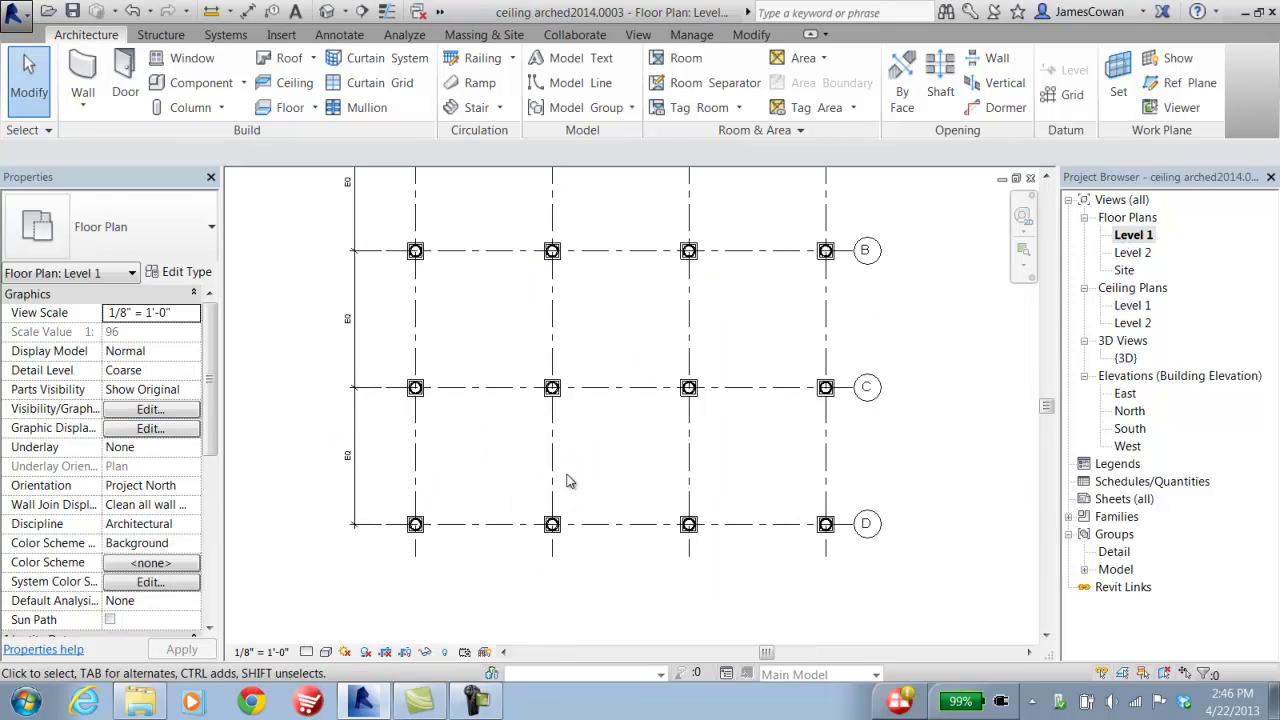
middle_click_drag(580, 468, 586, 416)
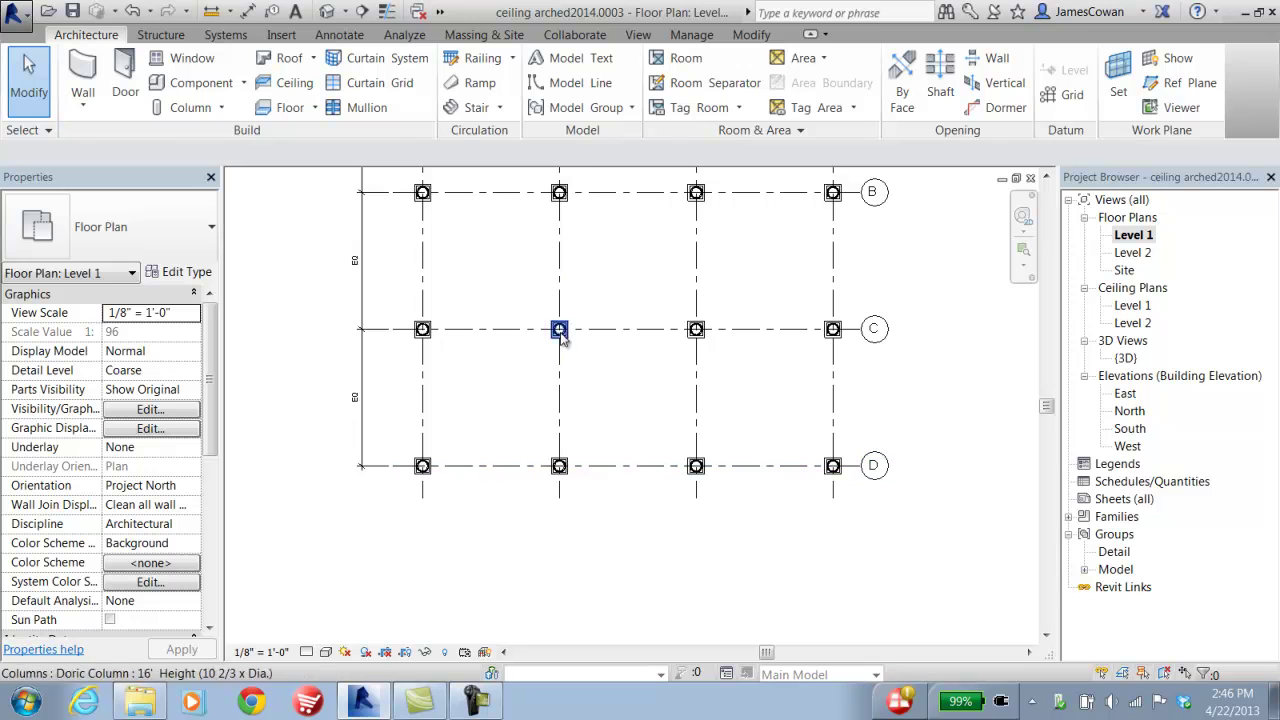
left_click(1118, 92)
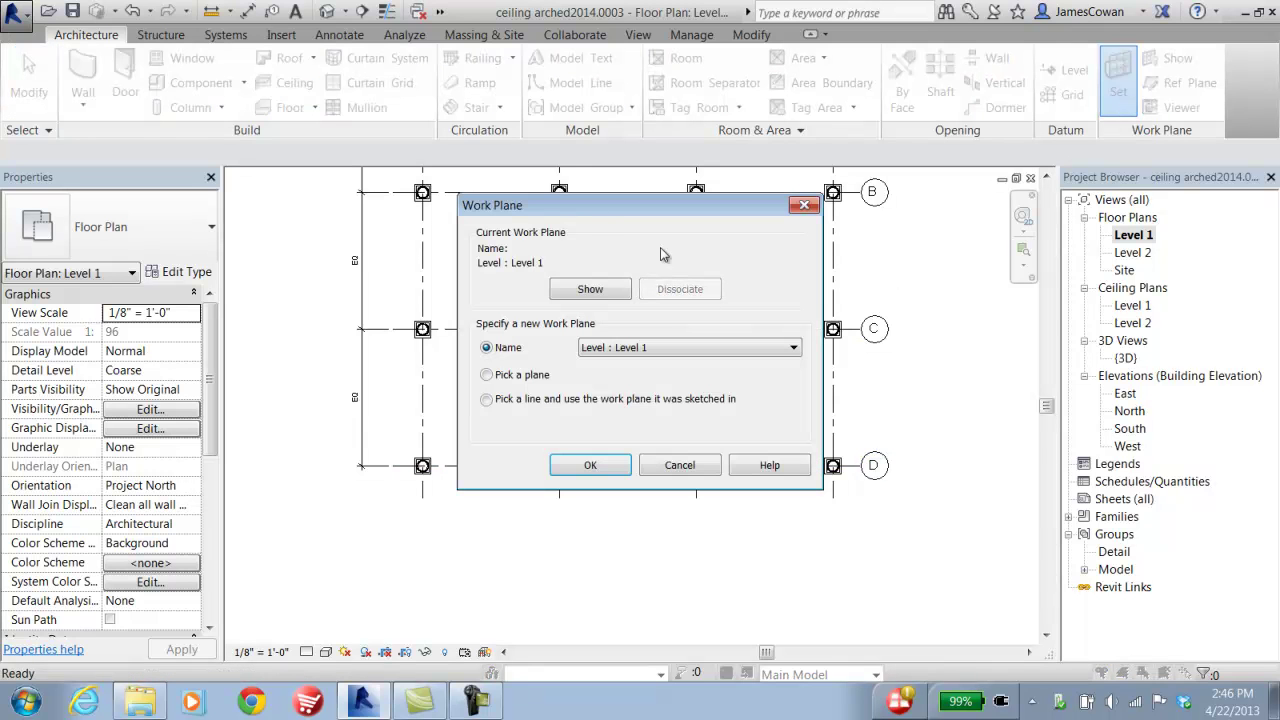
left_click(651, 346)
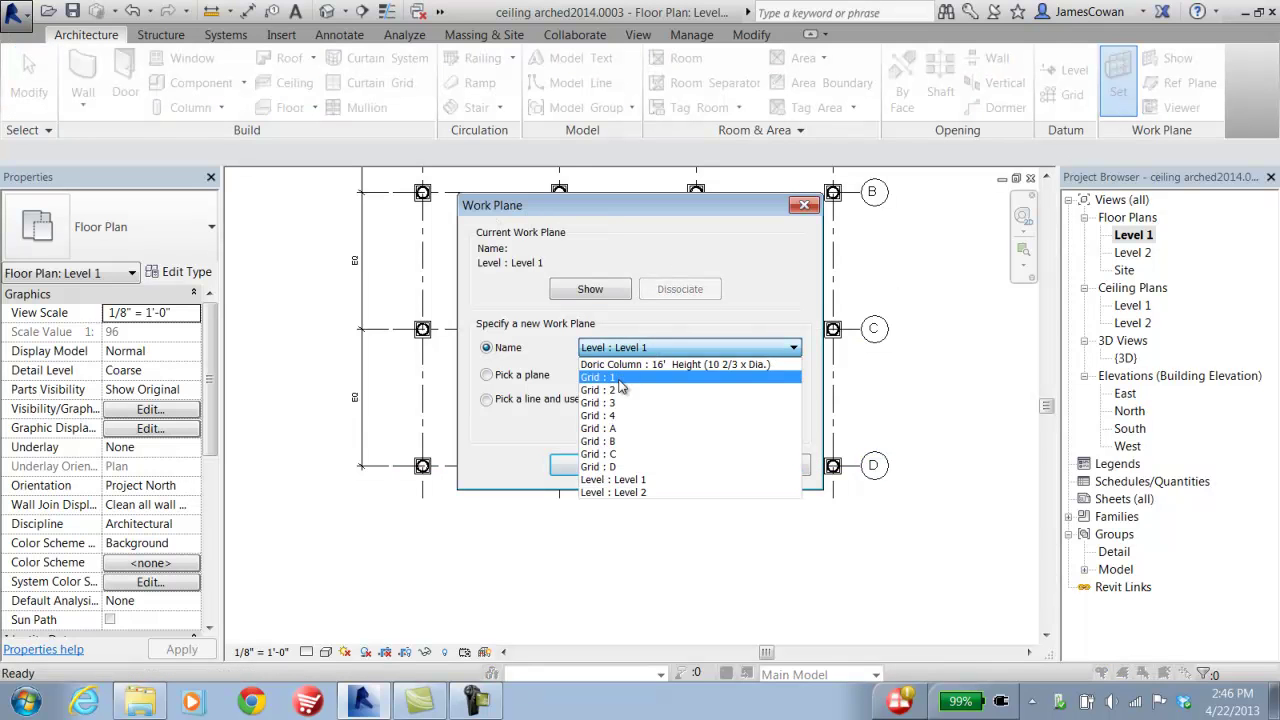
left_click(603, 467)
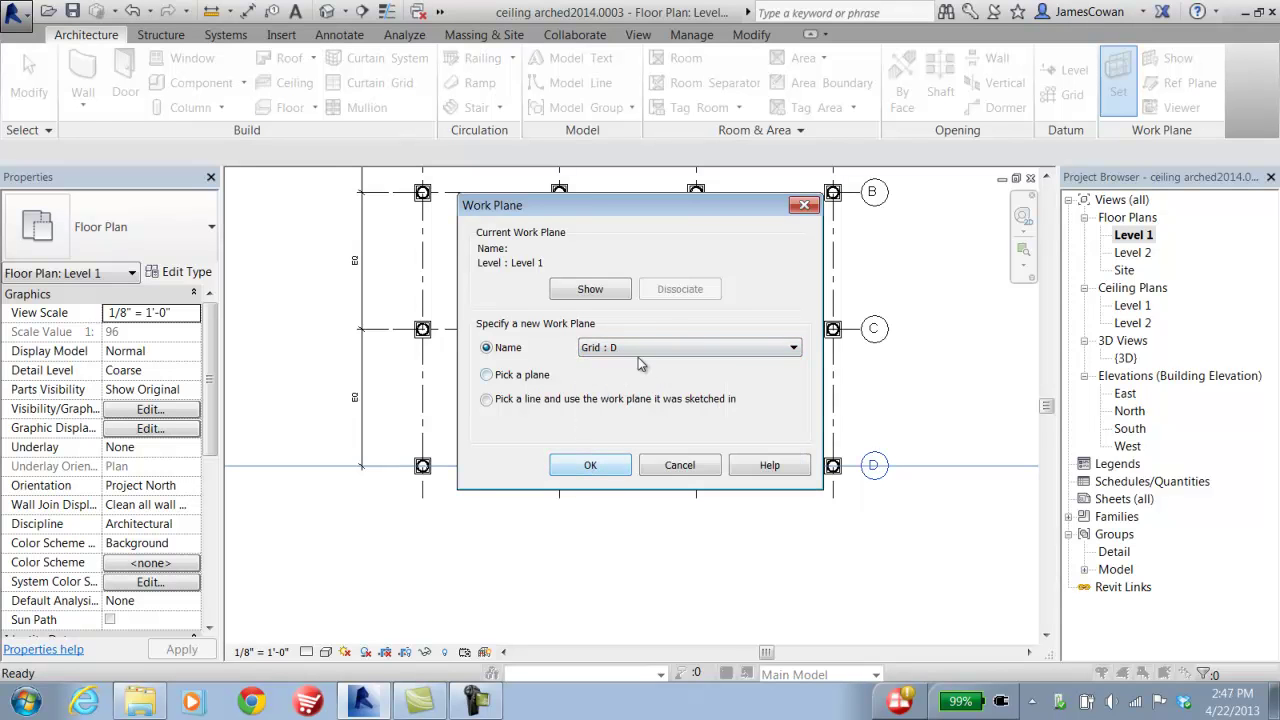
left_click(593, 466)
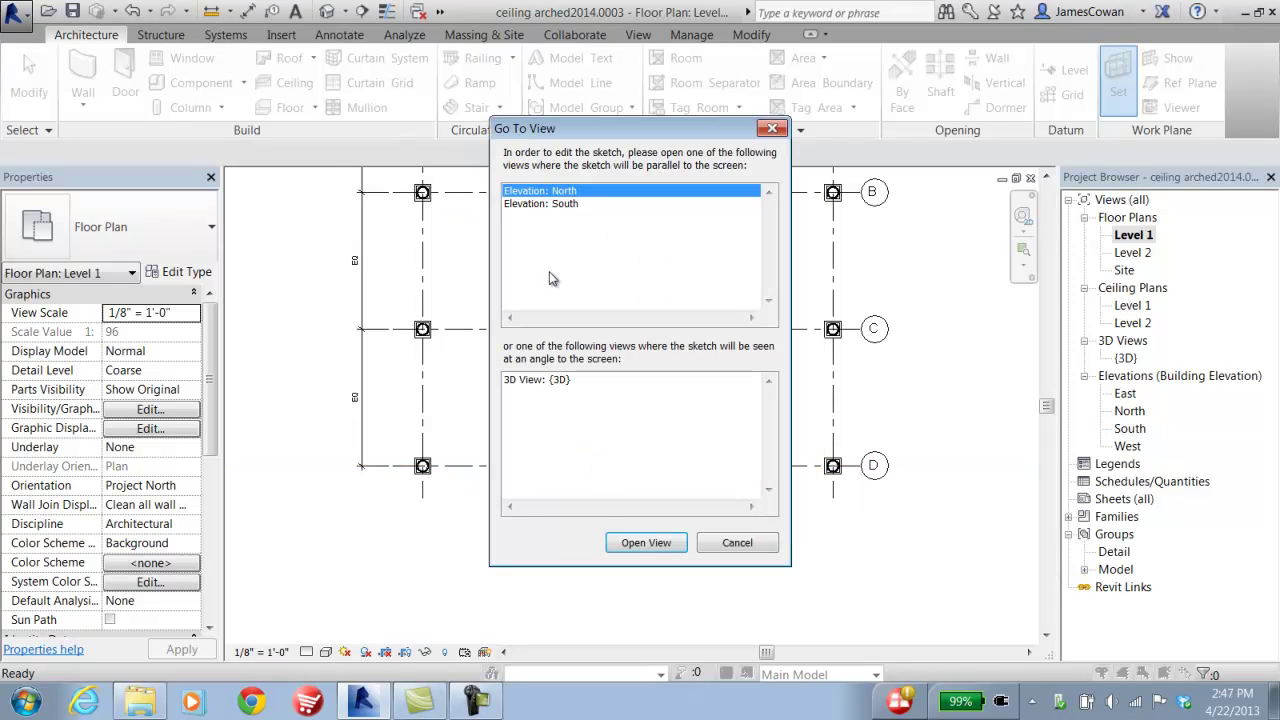
left_click(541, 205)
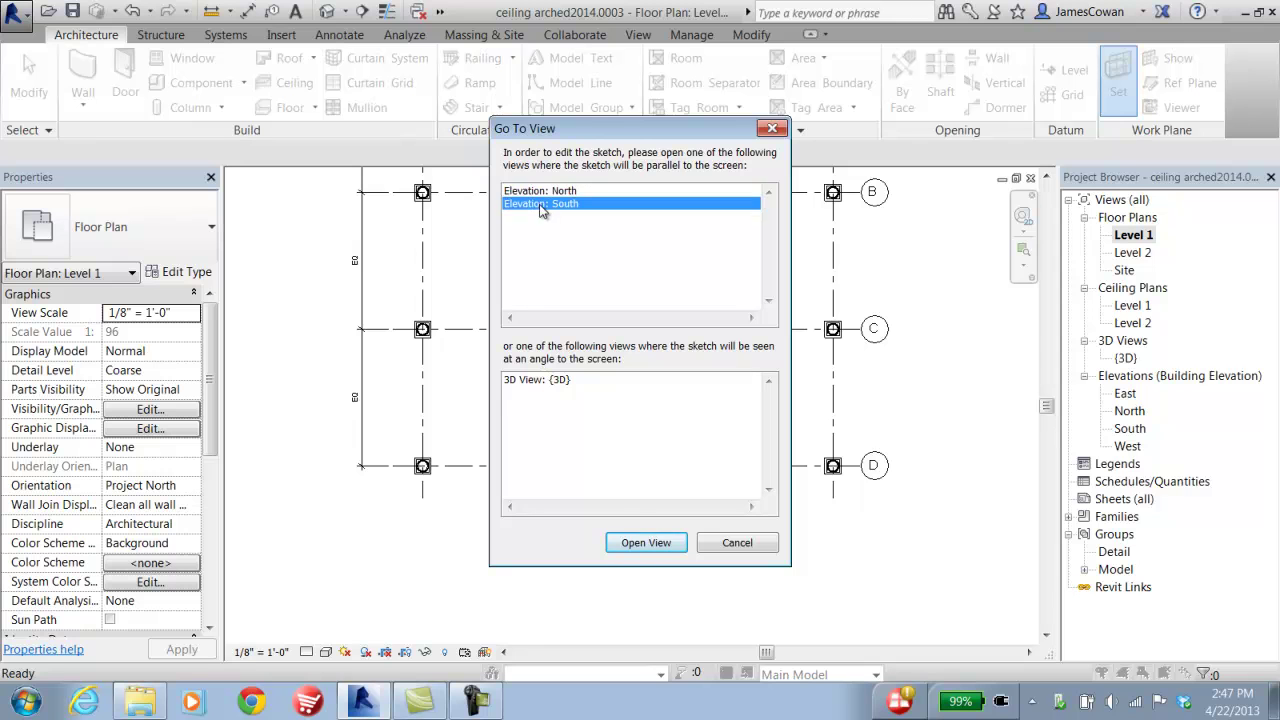
left_click(668, 543)
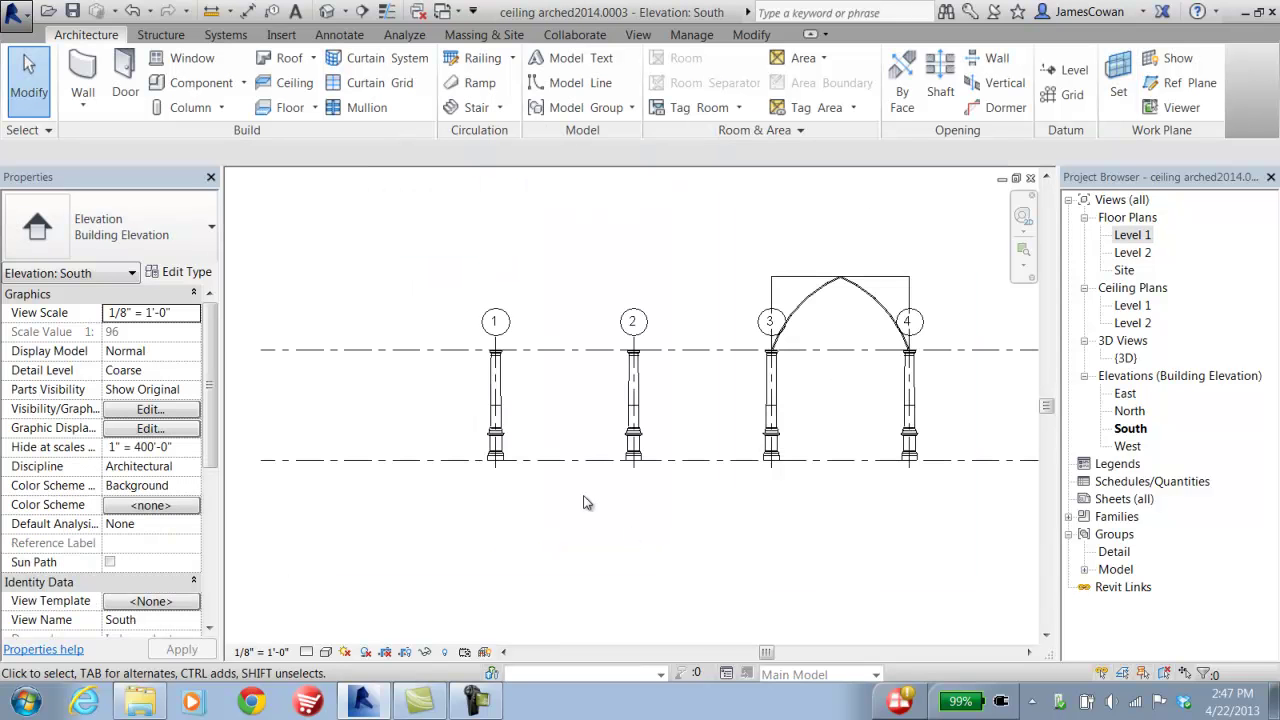
Start an in-place model in the Ceilings category and name it "Ceiling Barrel Vault"
scroll(569, 374, "up", 3)
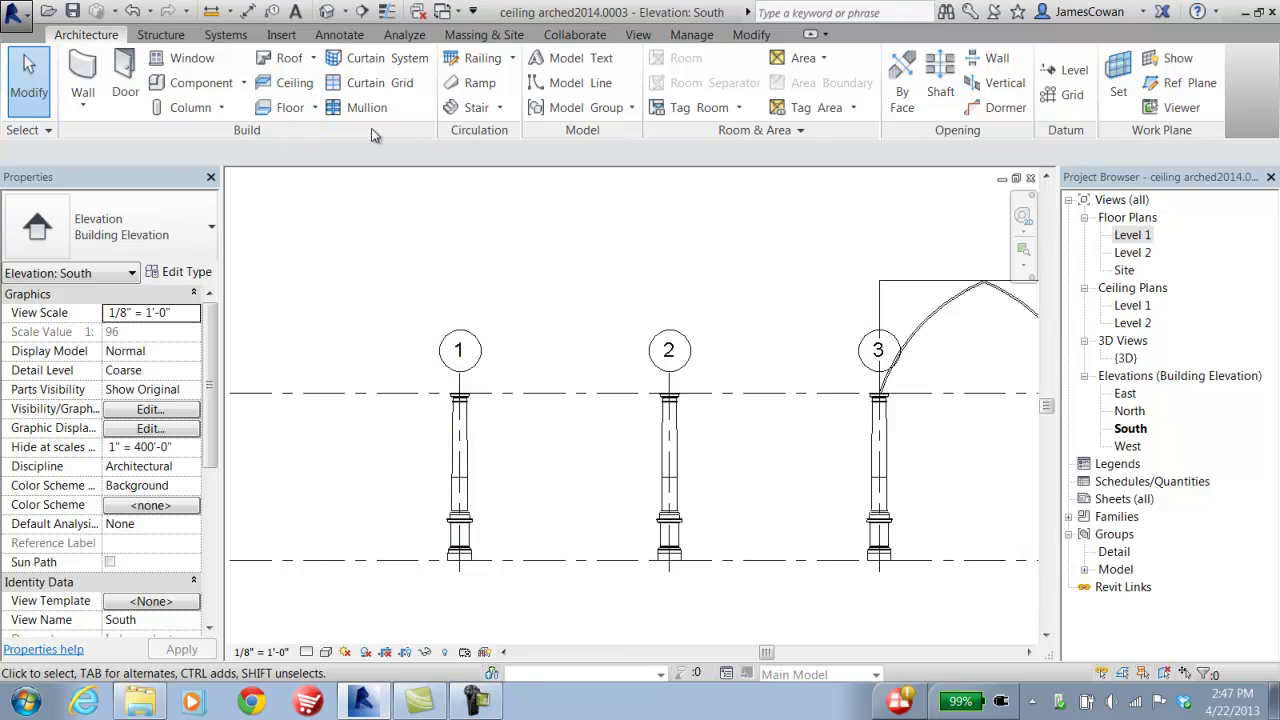
left_click(243, 84)
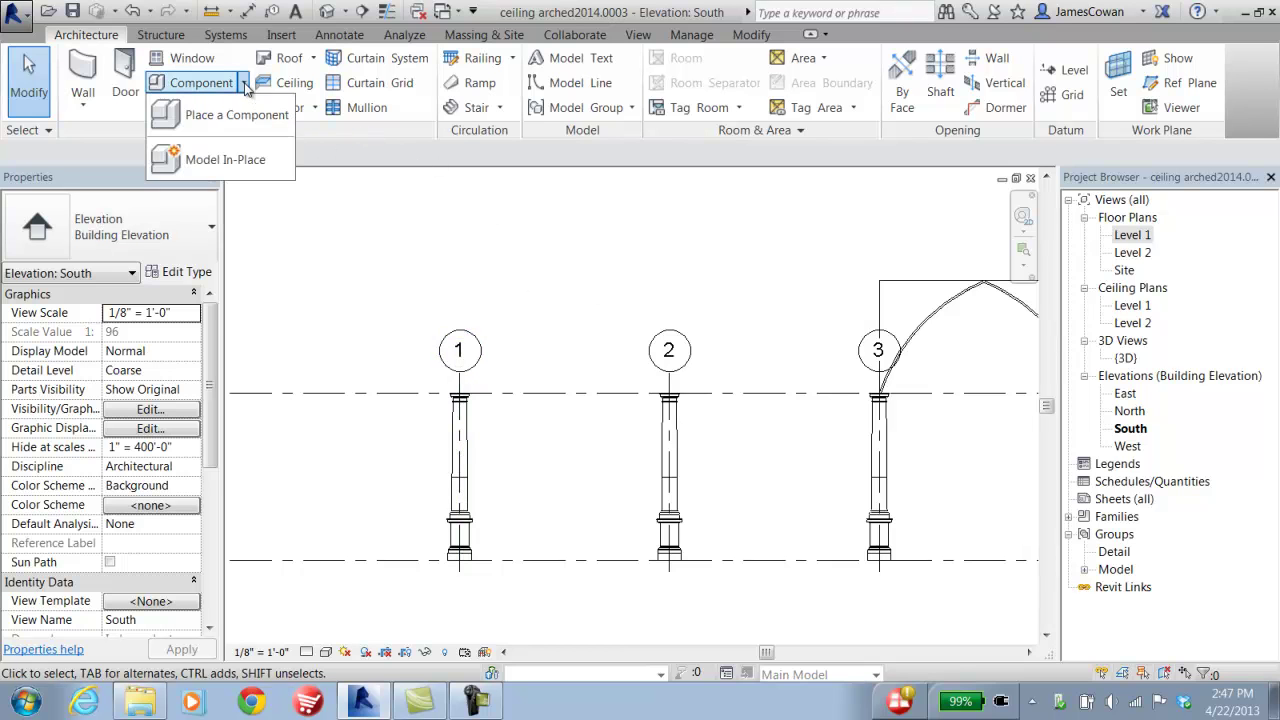
left_click(221, 165)
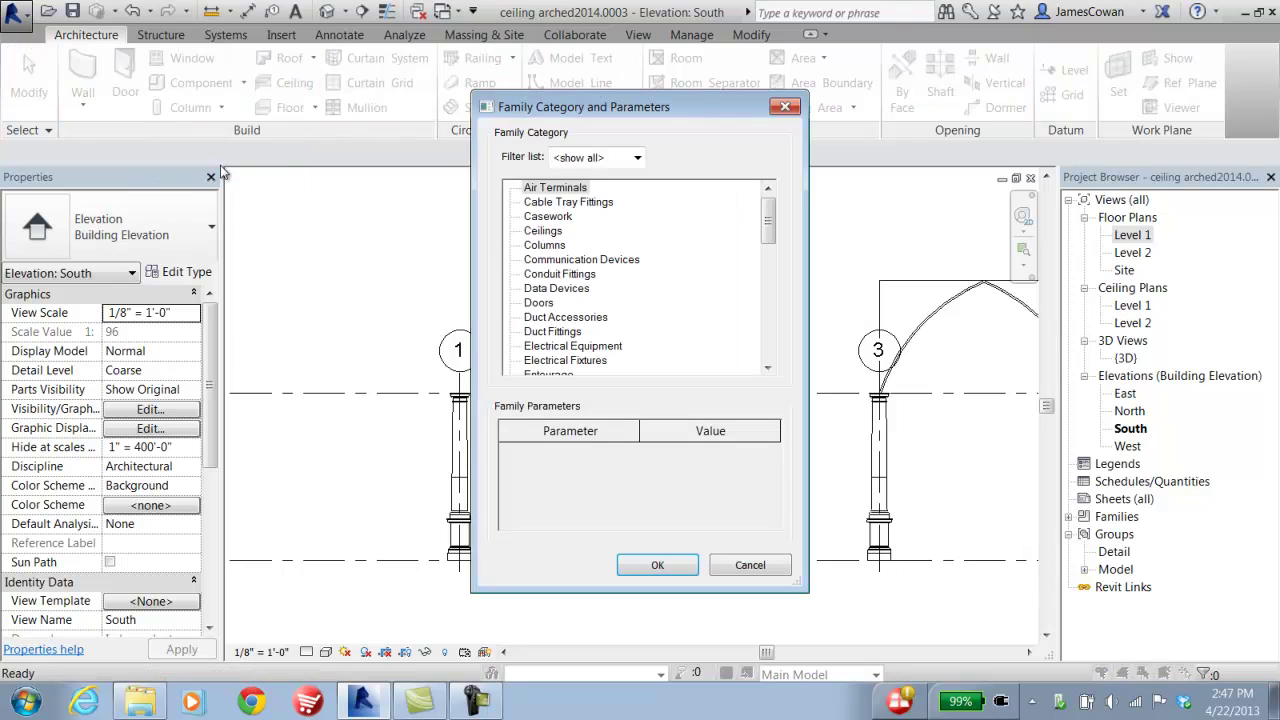
left_click(543, 231)
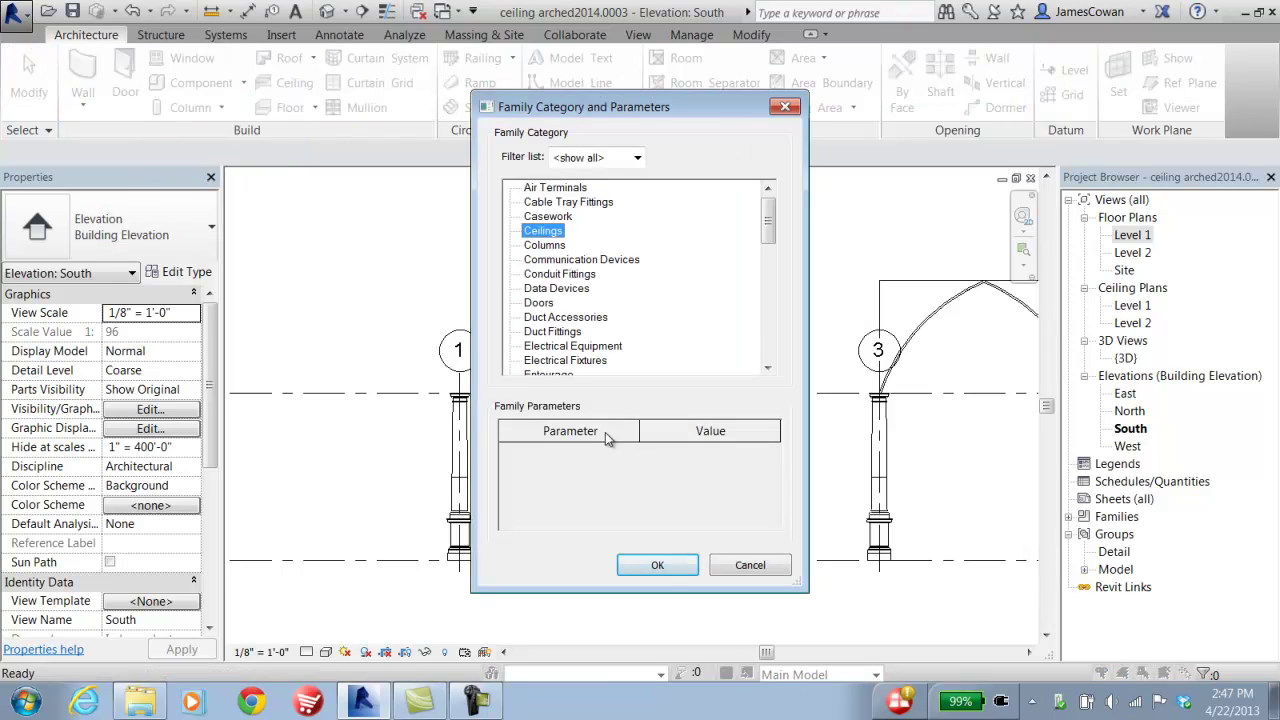
left_click(663, 565)
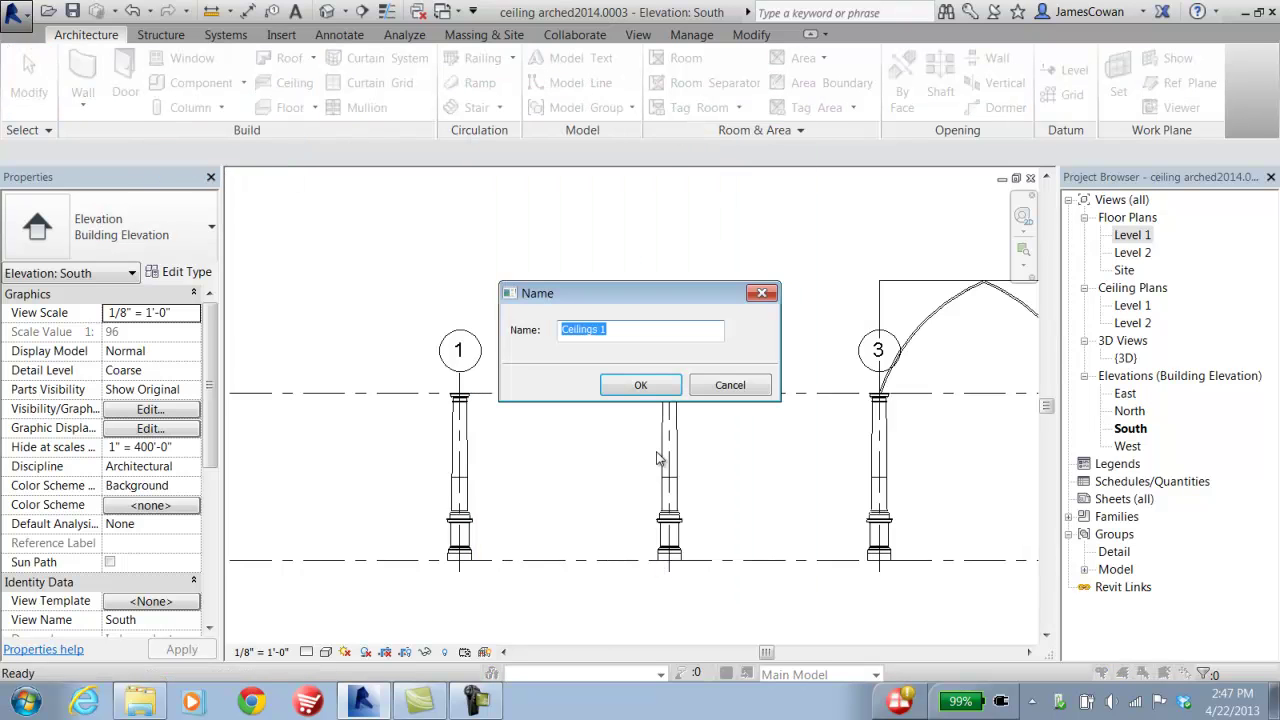
double_click(602, 333)
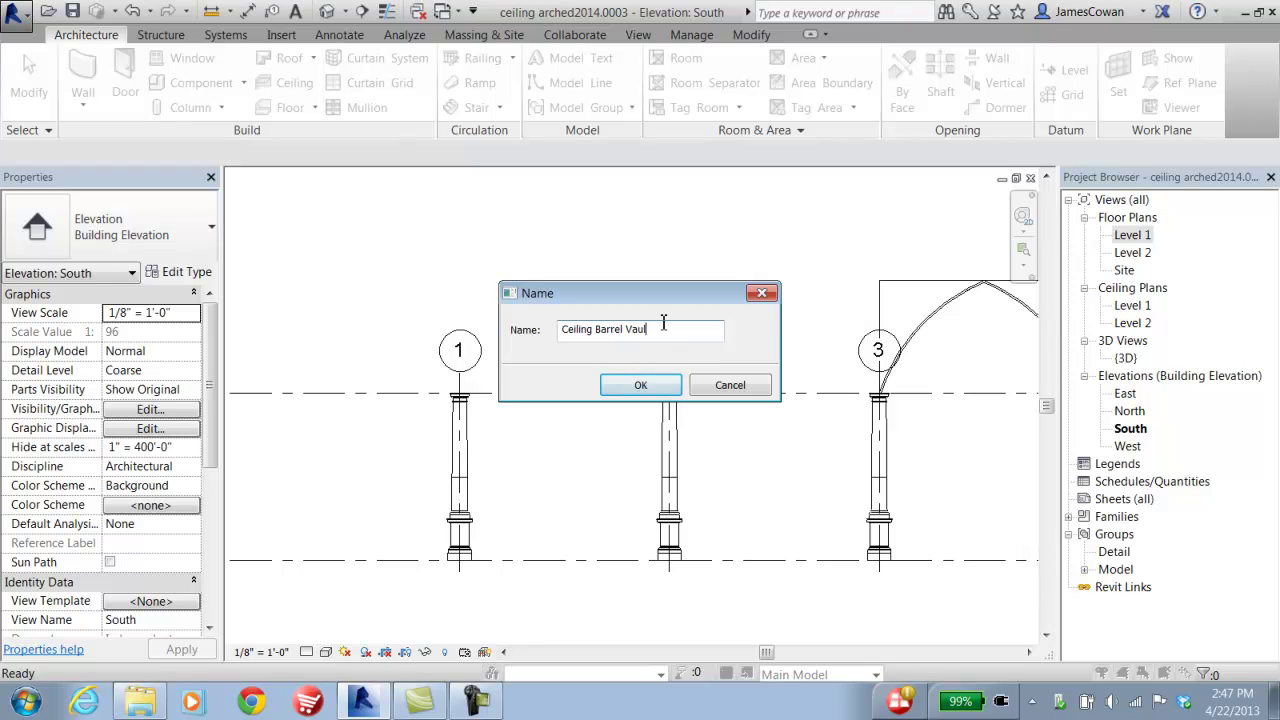
type("Vault")
left_click(640, 384)
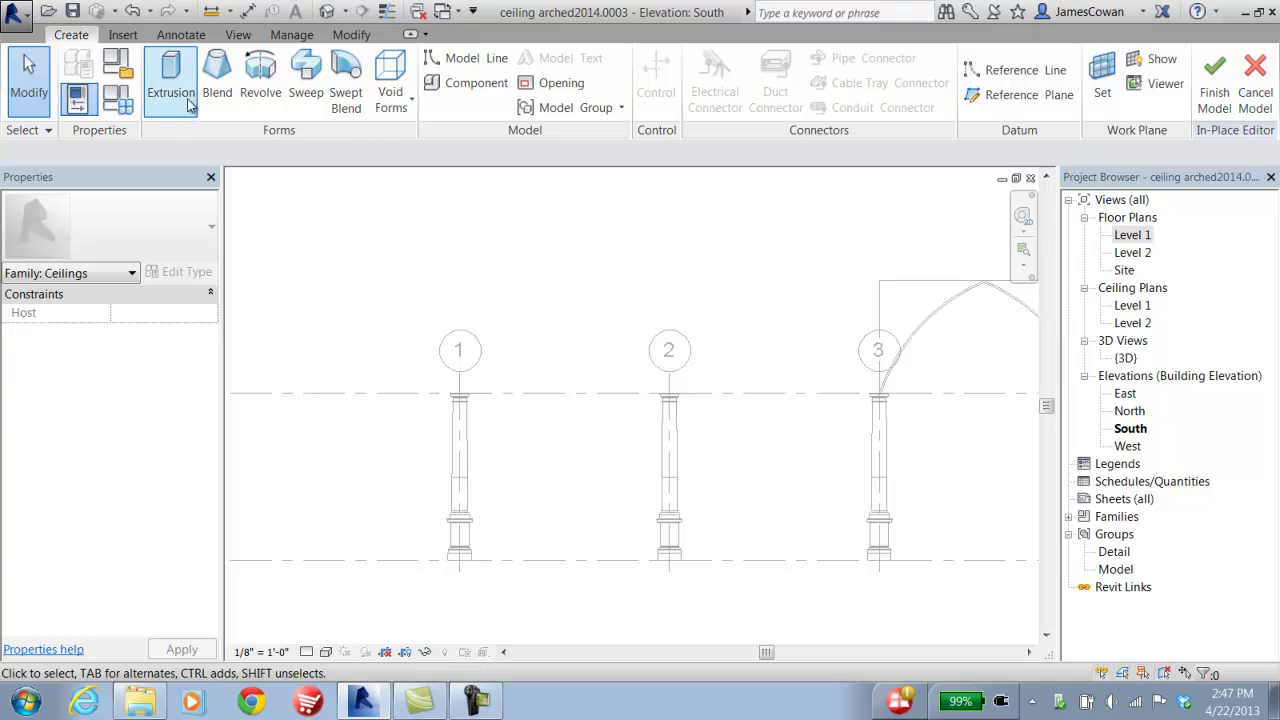
Start an extrusion and sketch a semicircular arc from the top of the grid 1 column to the top of the grid 2 column
left_click(171, 80)
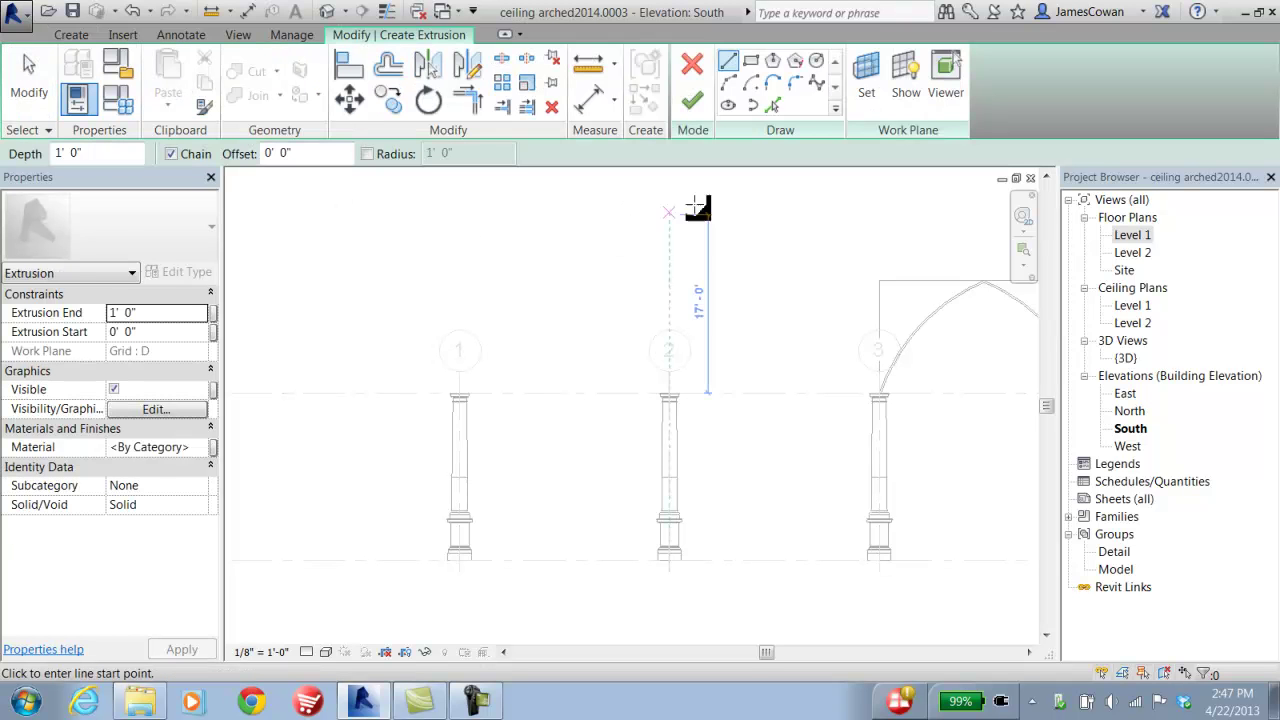
left_click(728, 83)
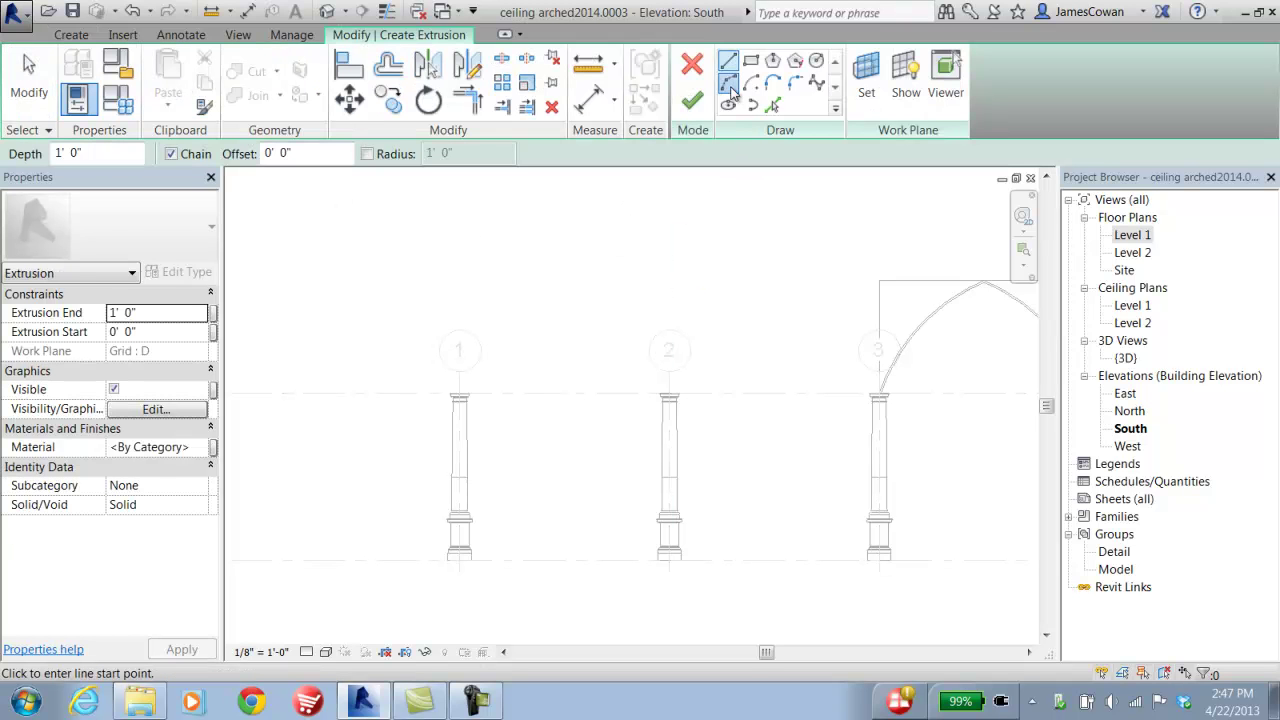
left_click(459, 393)
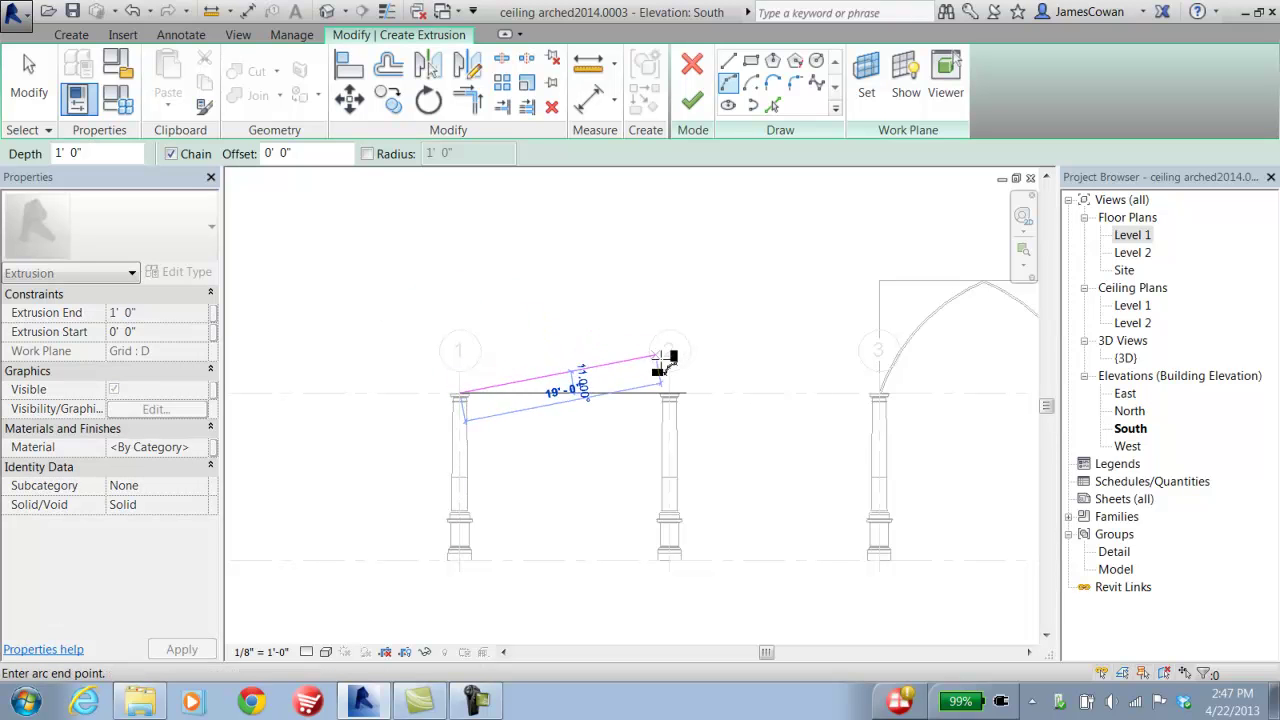
left_click(668, 394)
left_click(575, 300)
scroll(560, 350, "up", 2)
scroll(559, 347, "up", 2)
key("Escape")
key("Escape")
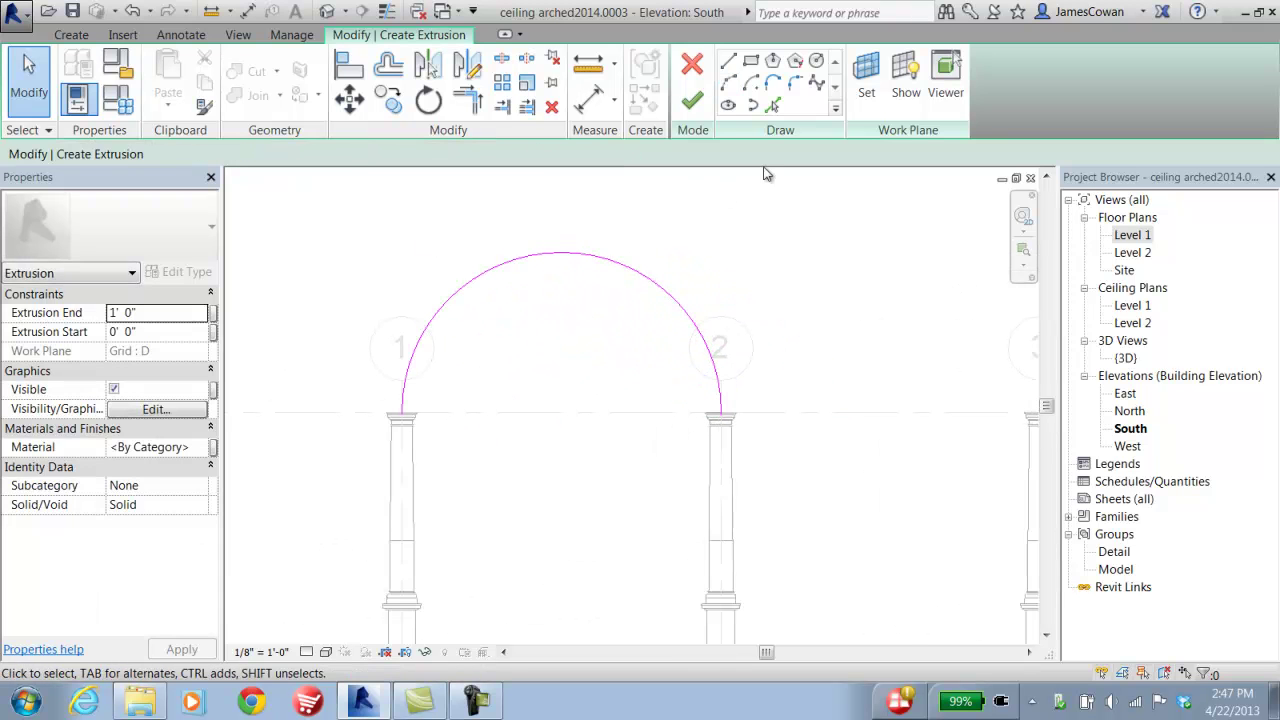
Add a concentric arc inside the first one by picking it with a 2" offset
left_click(773, 105)
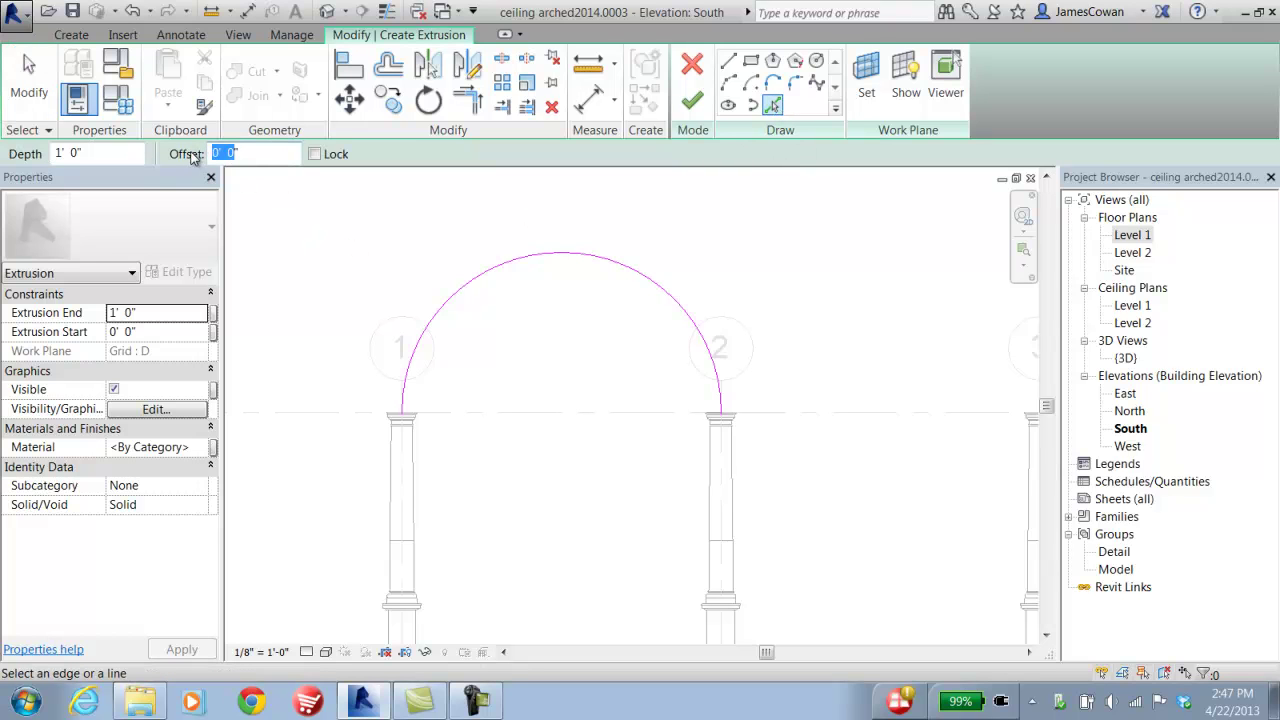
type("2")
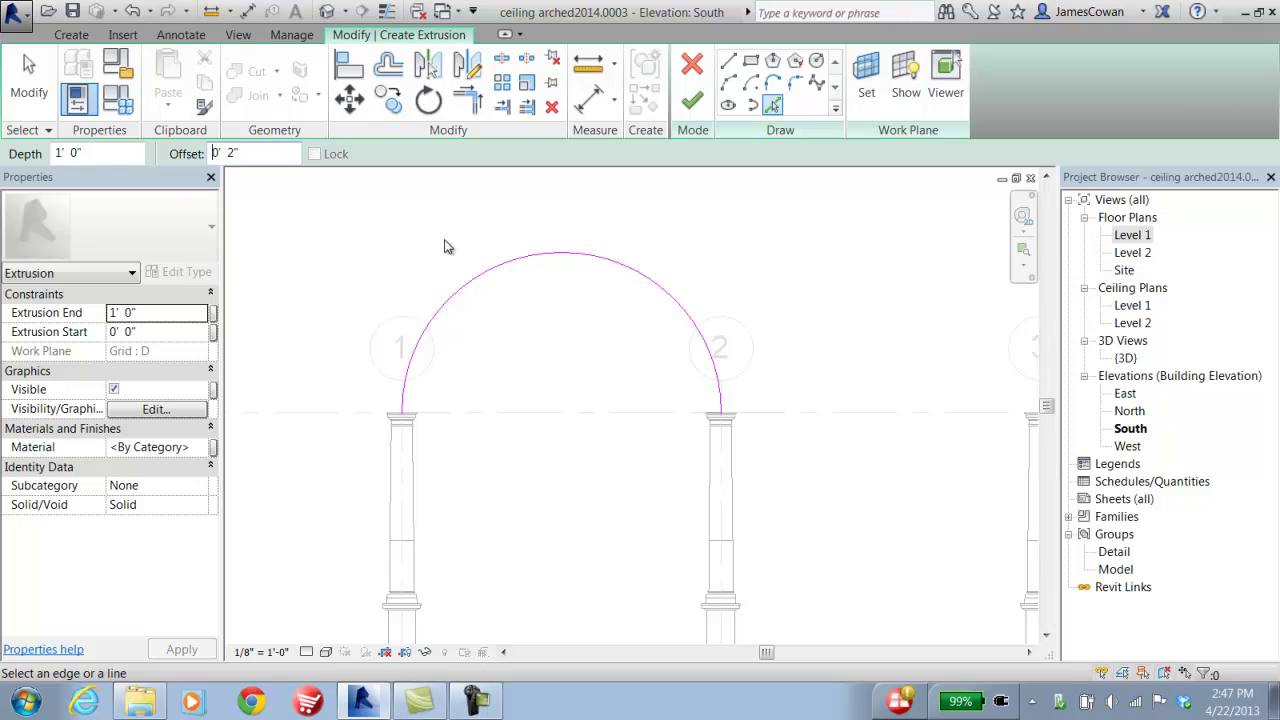
left_click(462, 308)
Try to join the two arc ends above the grid 1 column with a line that keeps the 2" offset
scroll(405, 430, "up", 2)
scroll(405, 430, "up", 3)
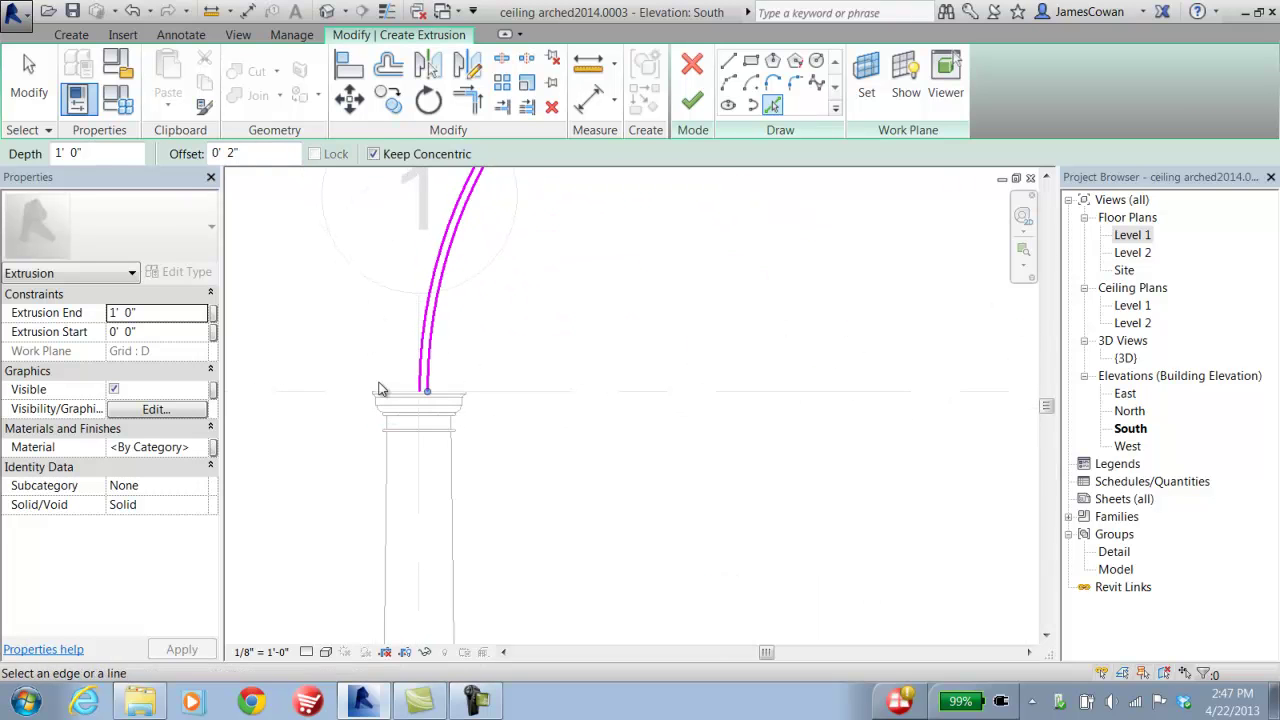
left_click(728, 62)
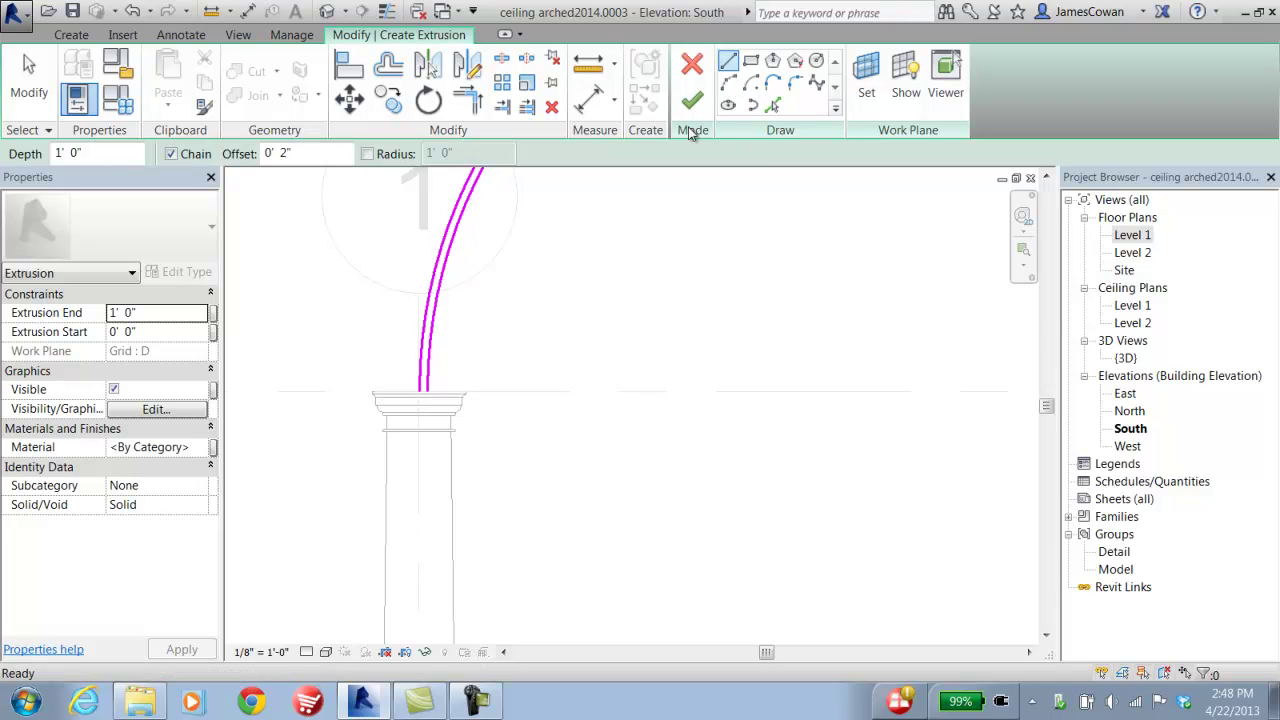
left_click(426, 389)
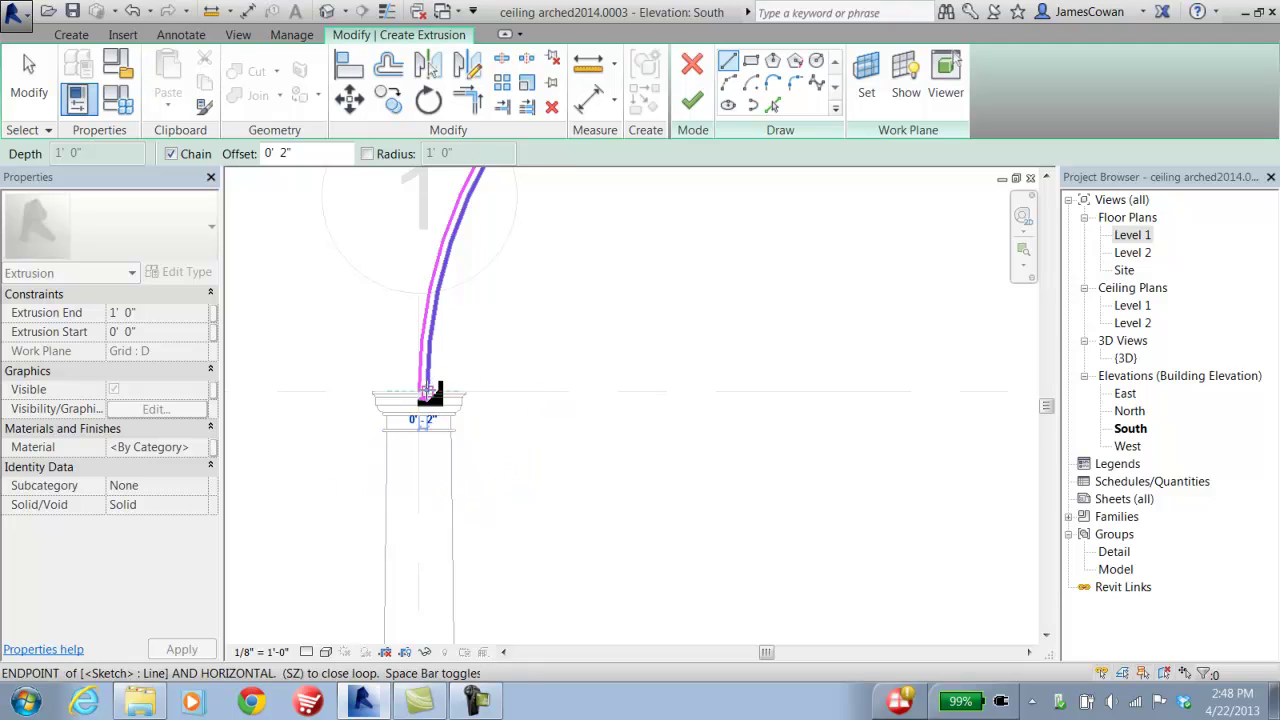
key("Escape")
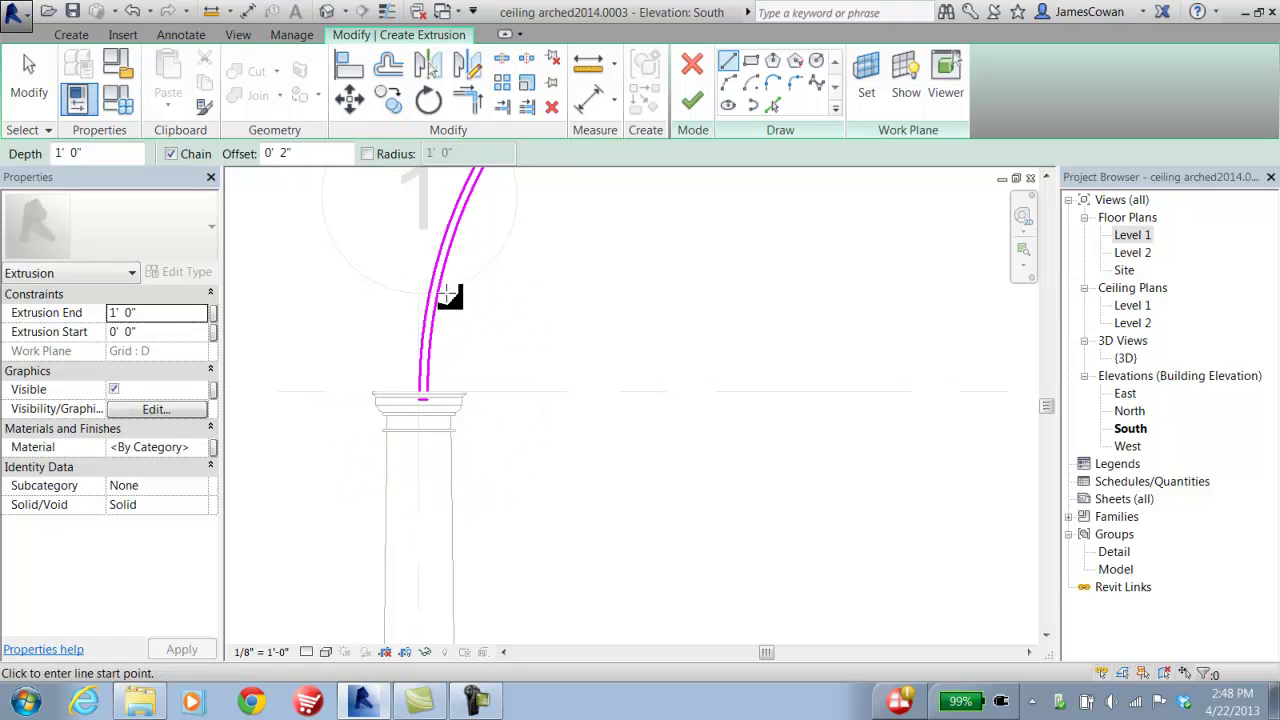
Set the offset to 0 and draw a short line joining the two arc ends at the grid 1 column
left_click(286, 153)
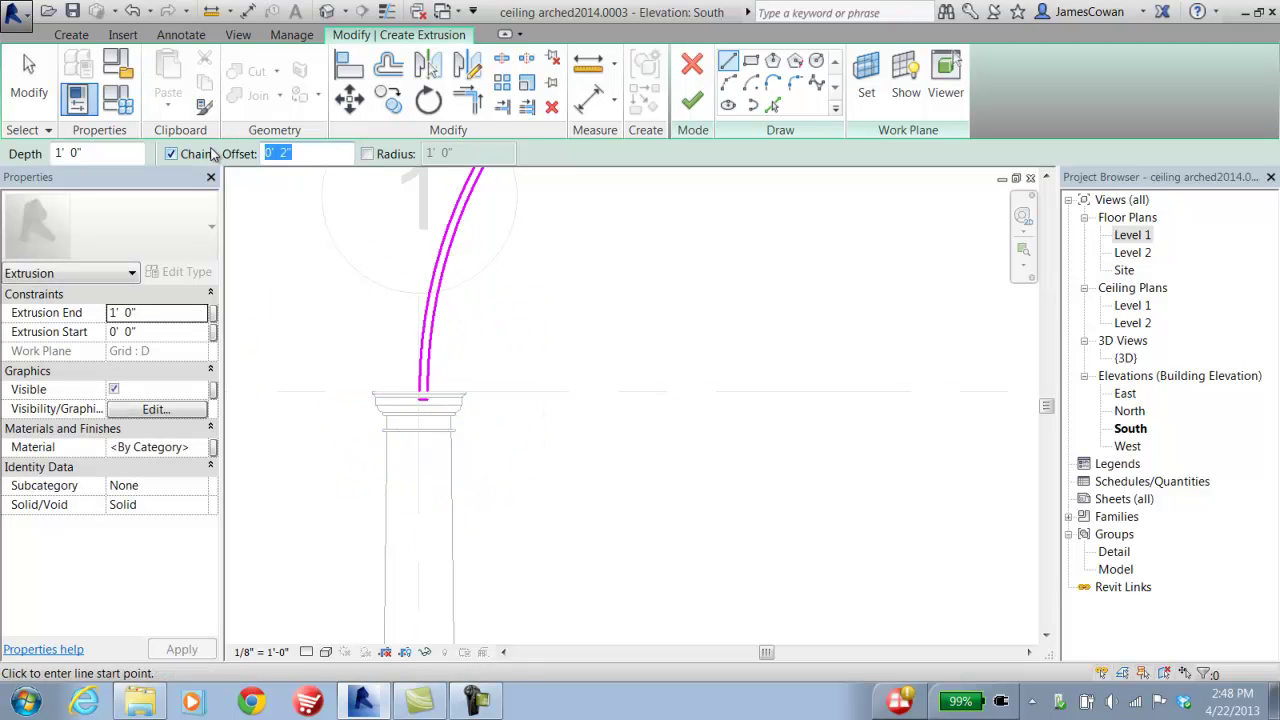
type("0")
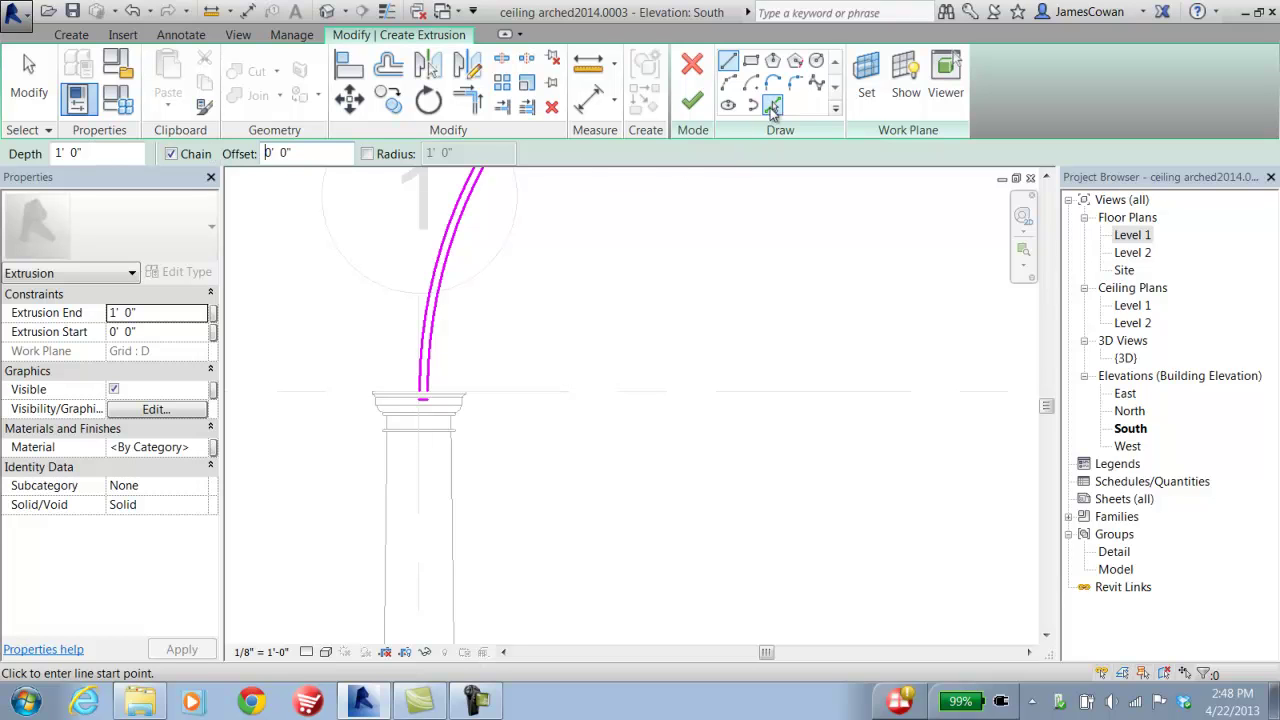
left_click(422, 392)
left_click(426, 395)
key("Escape")
key("Escape")
Delete the stray offset line just below the arc ends at the grid 1 column
left_click(426, 399)
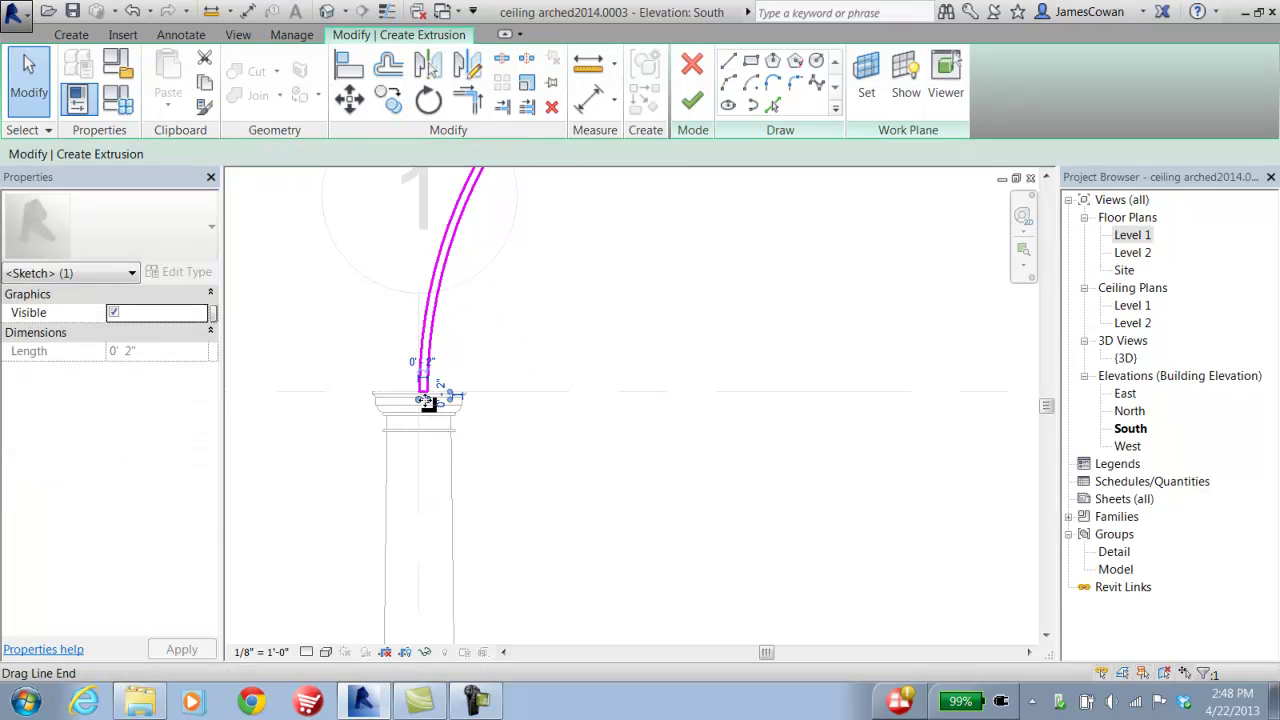
left_click(426, 407)
Close the sketch profile with a short line joining the two arc ends at the grid 2 column
scroll(414, 449, "up", 3)
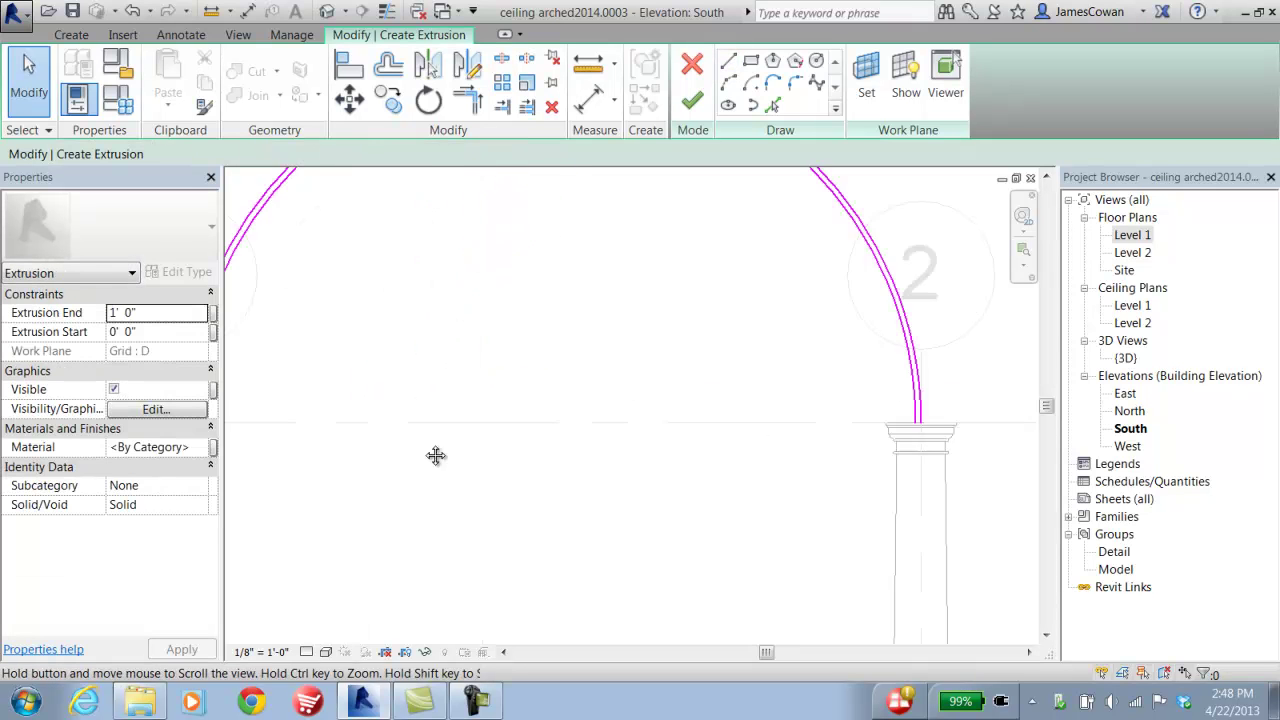
middle_click_drag(414, 449, 600, 454)
scroll(716, 386, "up", 3)
scroll(716, 386, "up", 2)
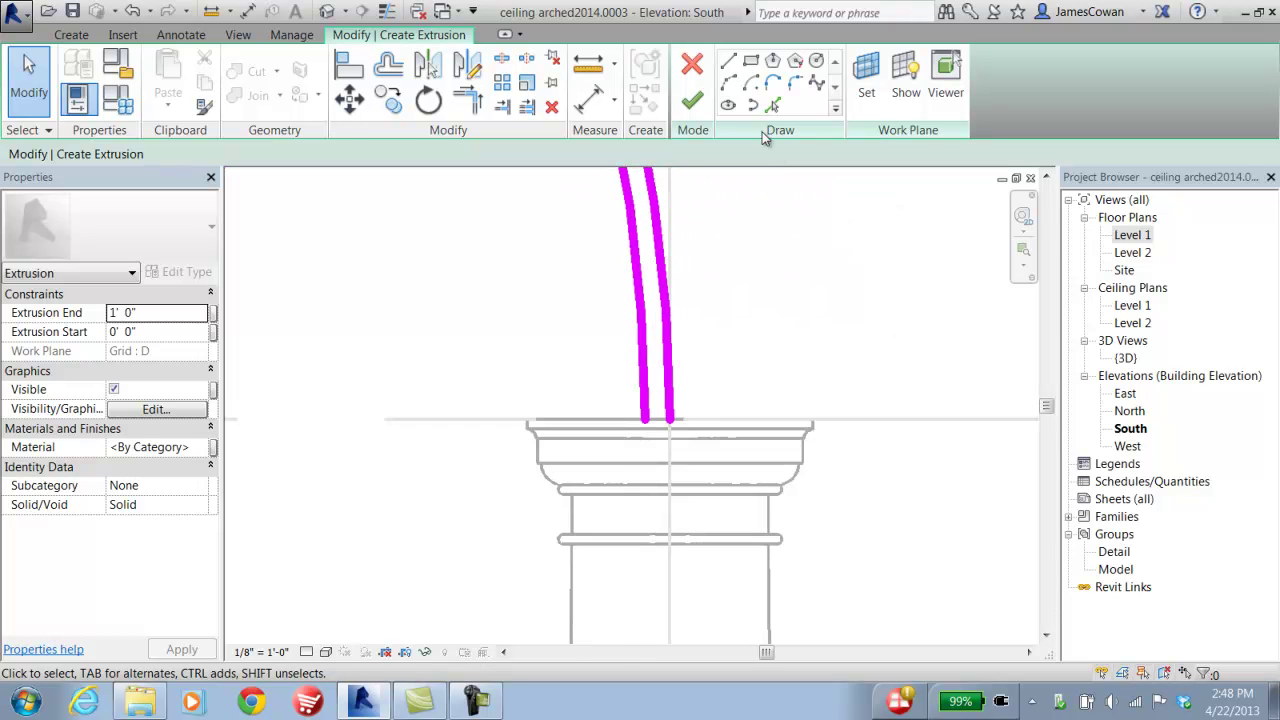
left_click(728, 61)
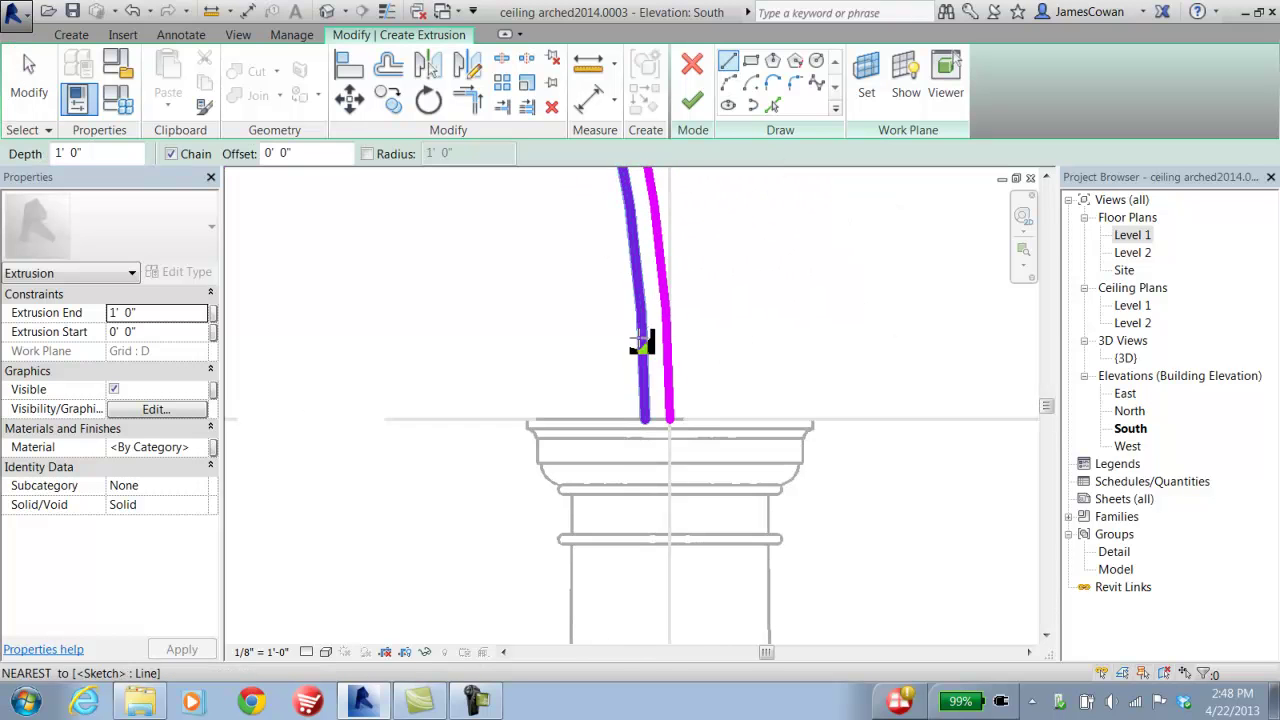
left_click(645, 418)
left_click(671, 419)
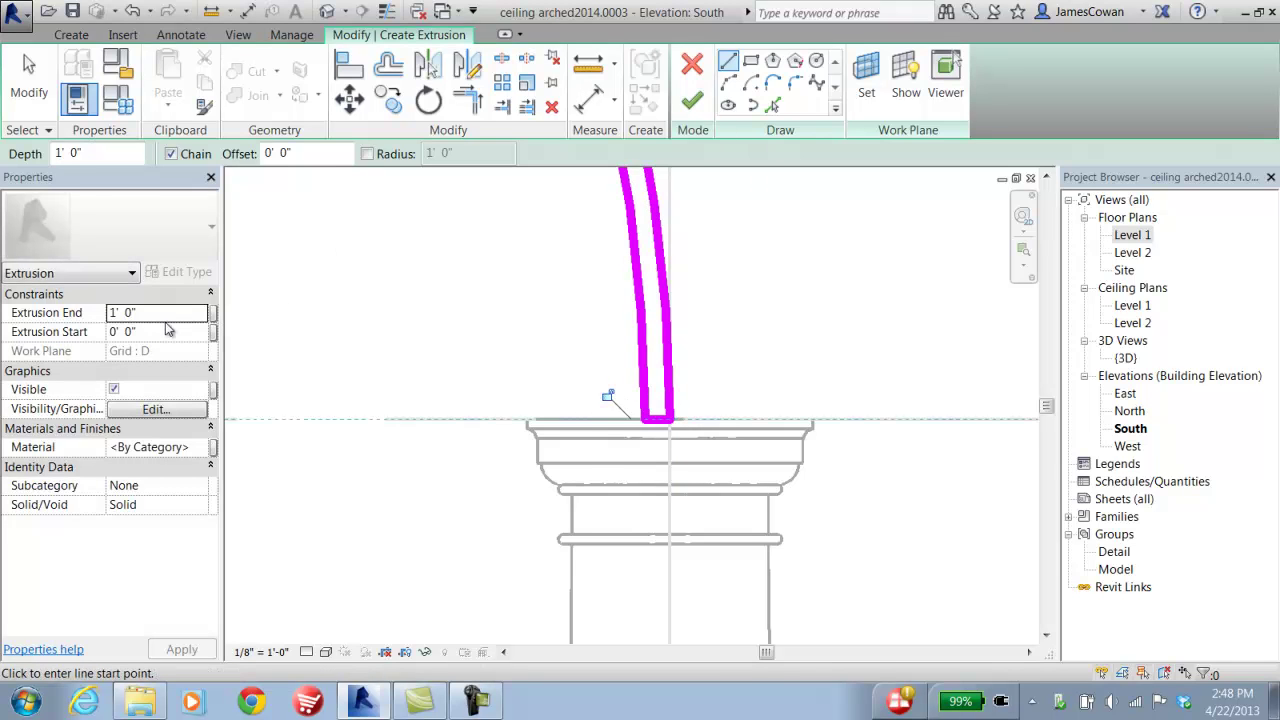
Set the extrusion end to 20, then finish the sketch and the in-place ceiling model
left_click(148, 316)
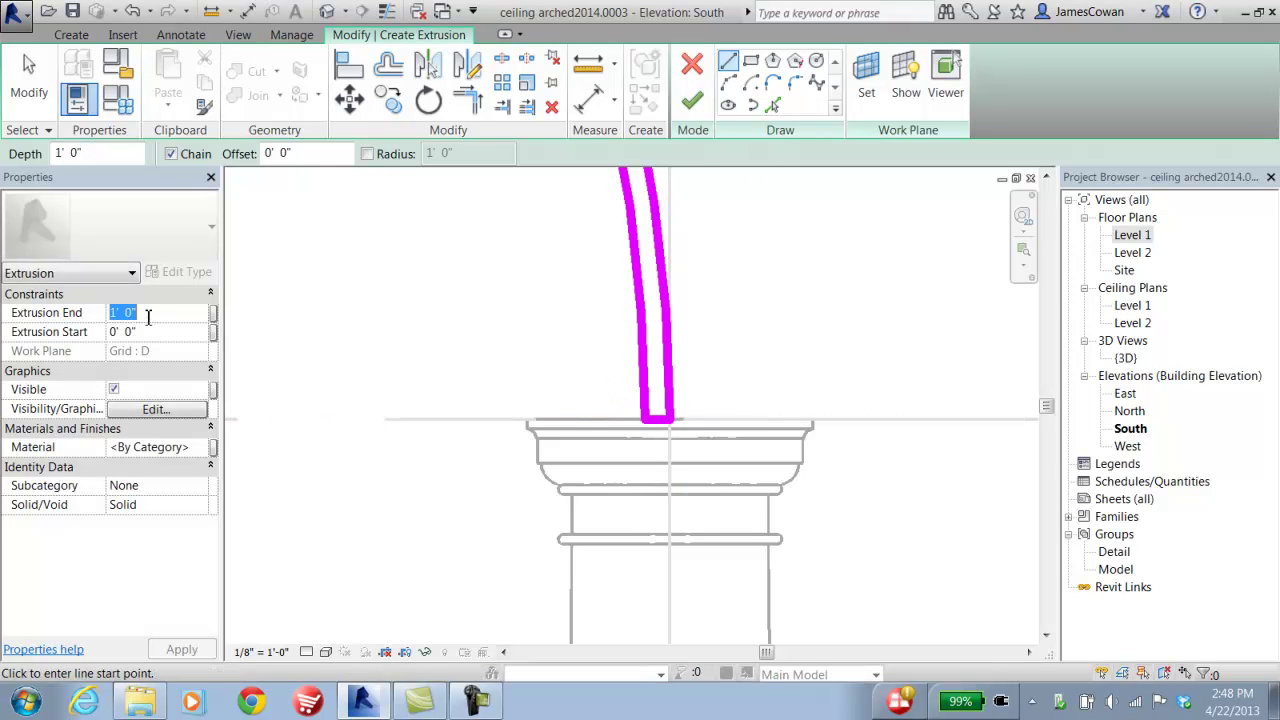
type("20")
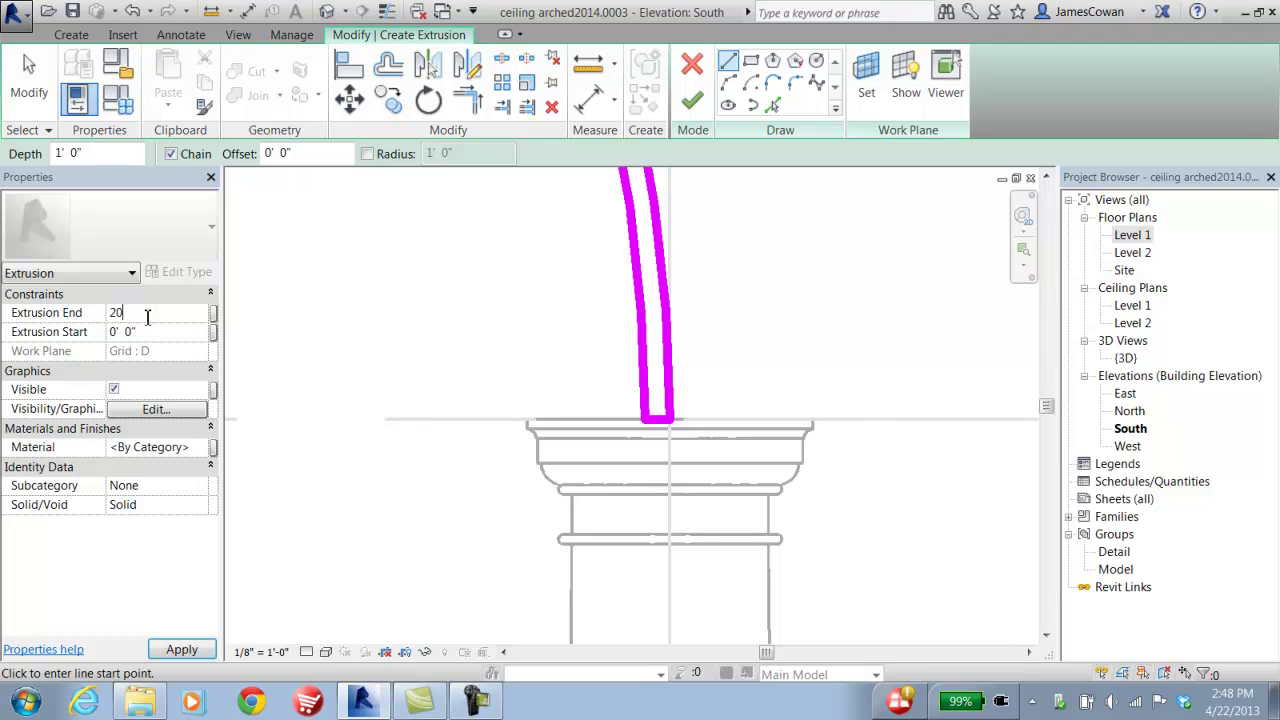
left_click(692, 100)
left_click(593, 247)
scroll(595, 250, "down", 2)
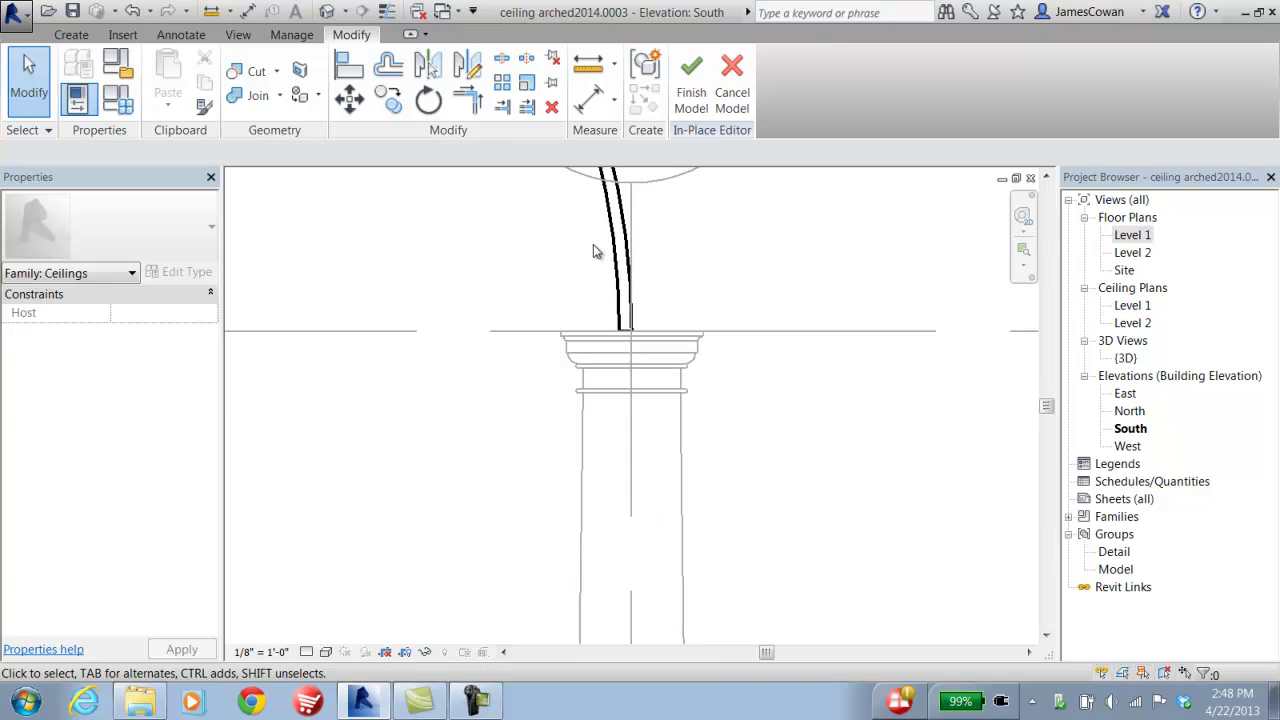
left_click(691, 88)
scroll(580, 265, "down", 4)
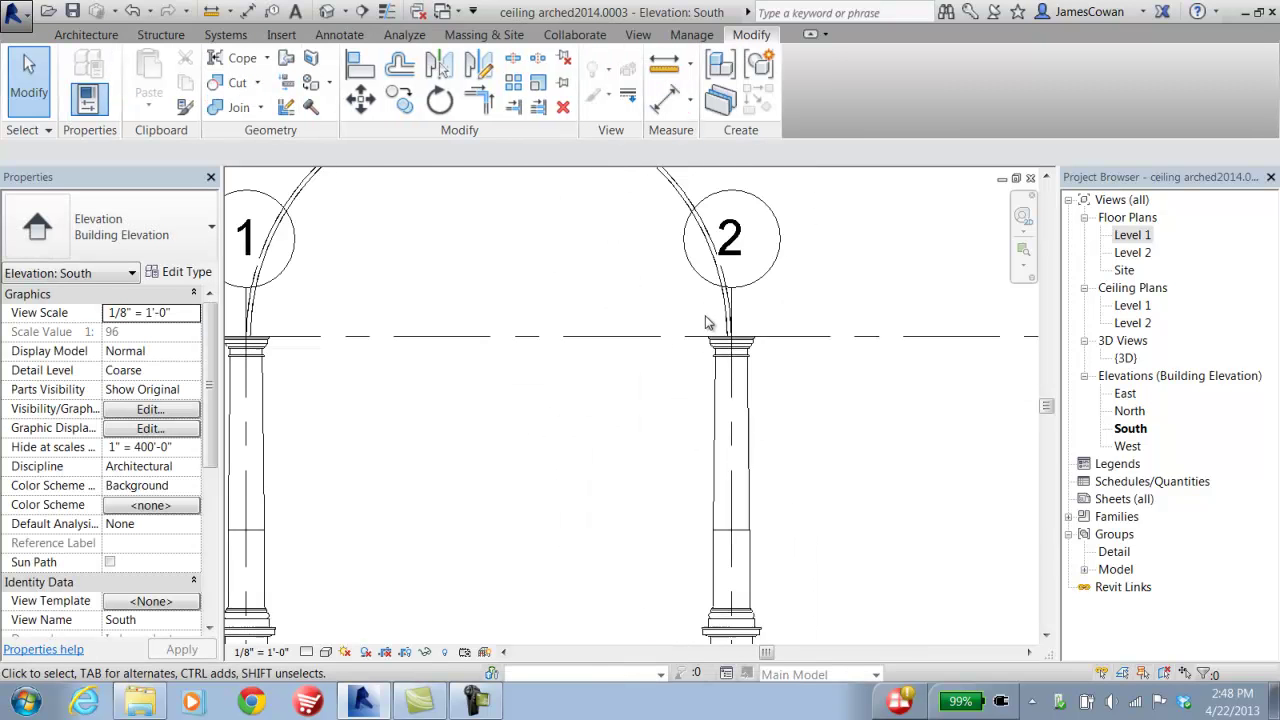
In the default 3D view, select the barrel vault and stretch its back end past the grid C columns
left_click(329, 11)
middle_click_drag(612, 318, 601, 481, "shift")
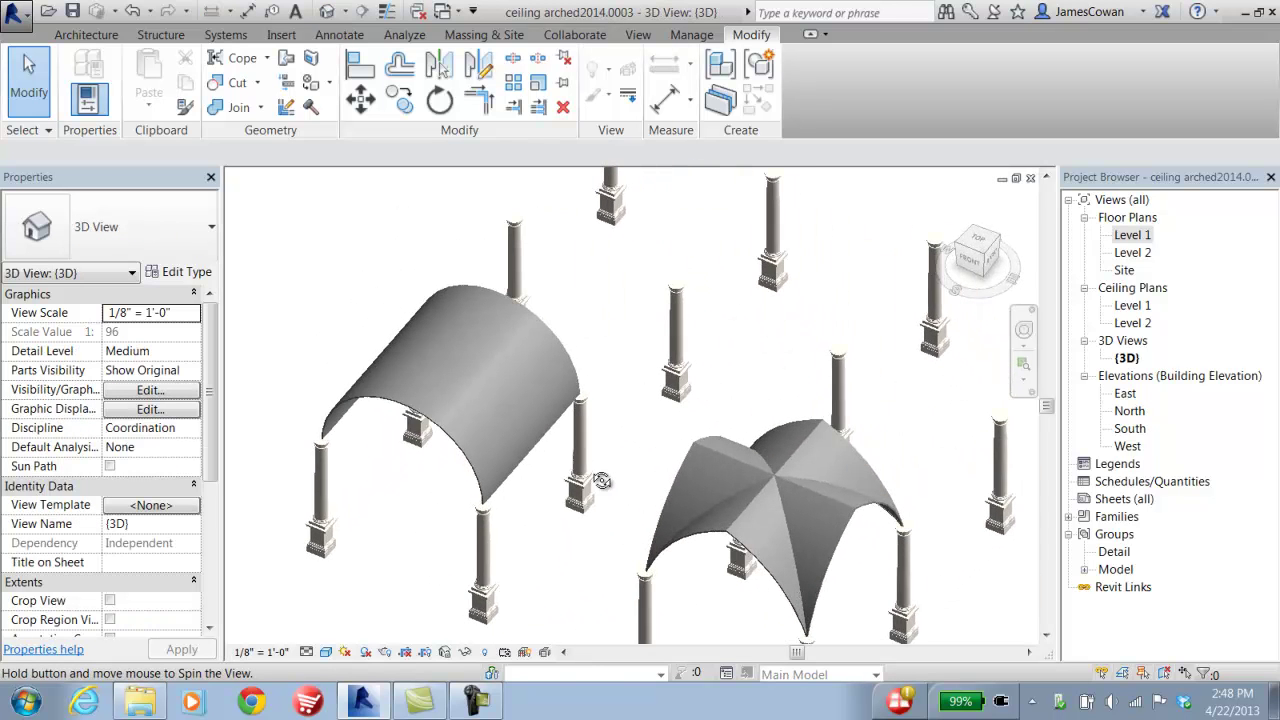
left_click(552, 334)
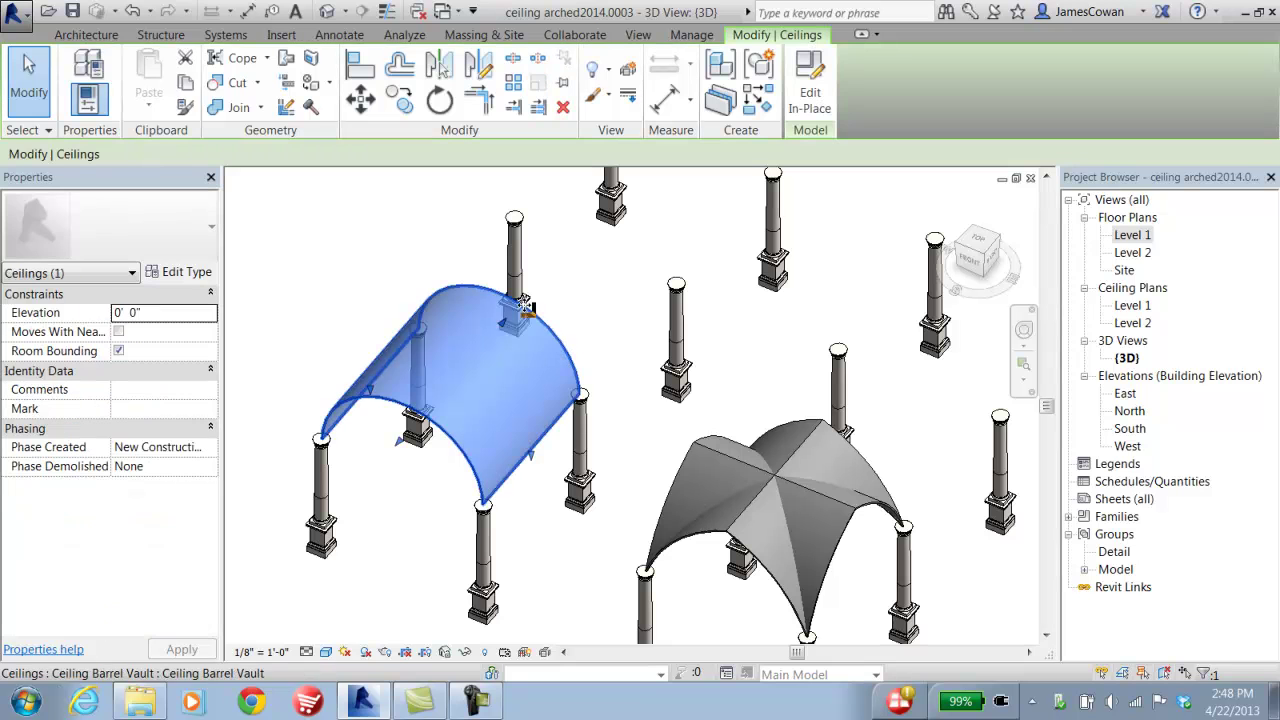
left_click_drag(528, 314, 600, 200)
In the Level 2 floor plan, stretch the barrel vault's far end to grid A
double_click(1136, 253)
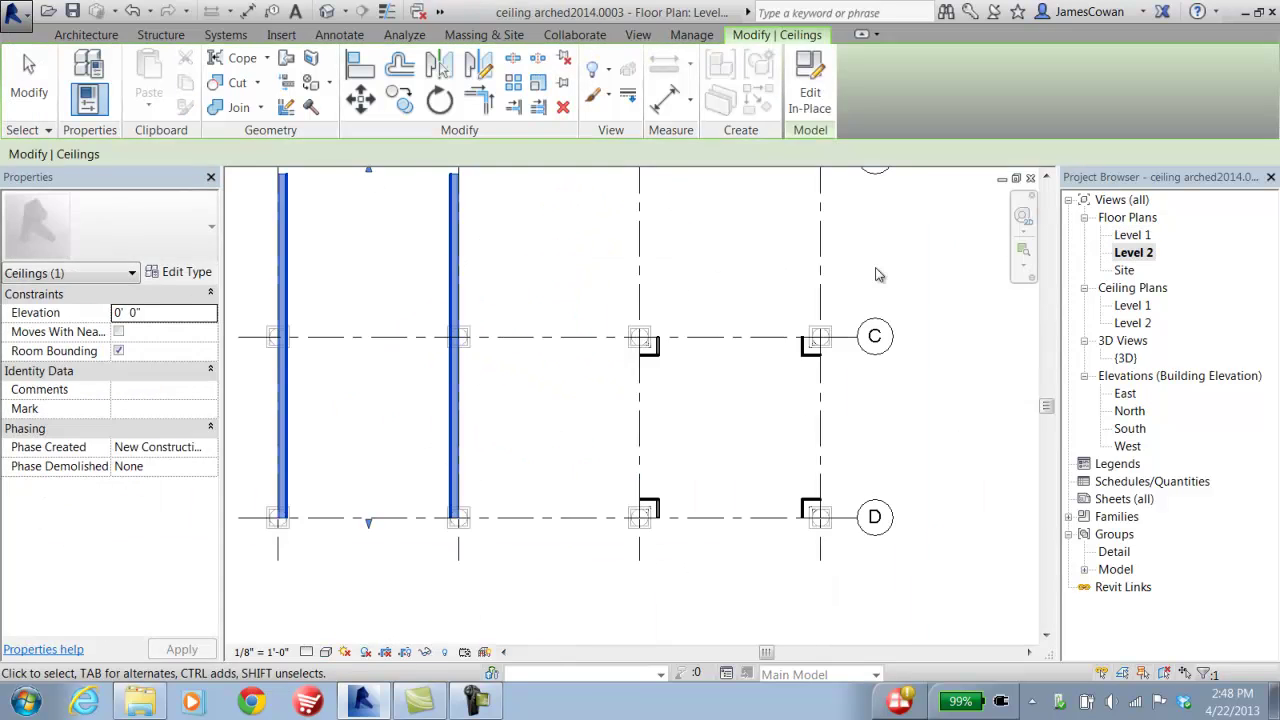
scroll(560, 310, "down", 2)
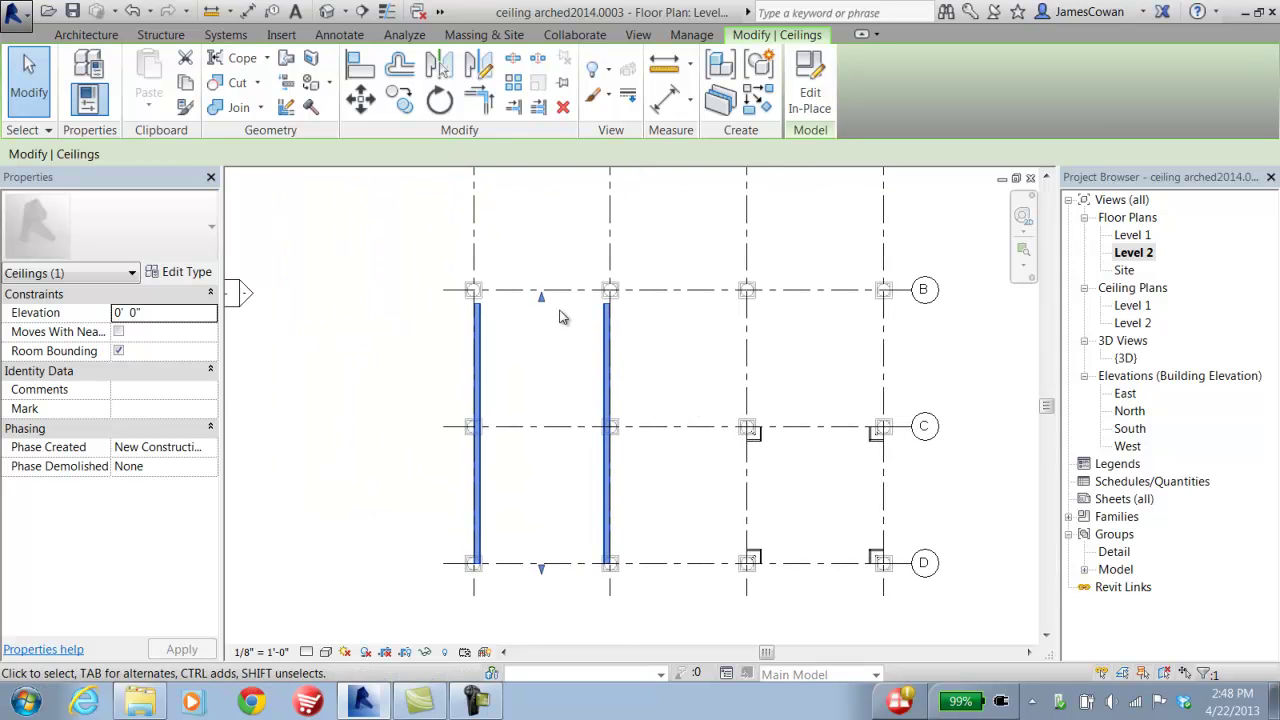
middle_click_drag(563, 328, 577, 428)
left_click_drag(560, 394, 584, 264)
left_click(572, 290)
scroll(561, 324, "down", 2)
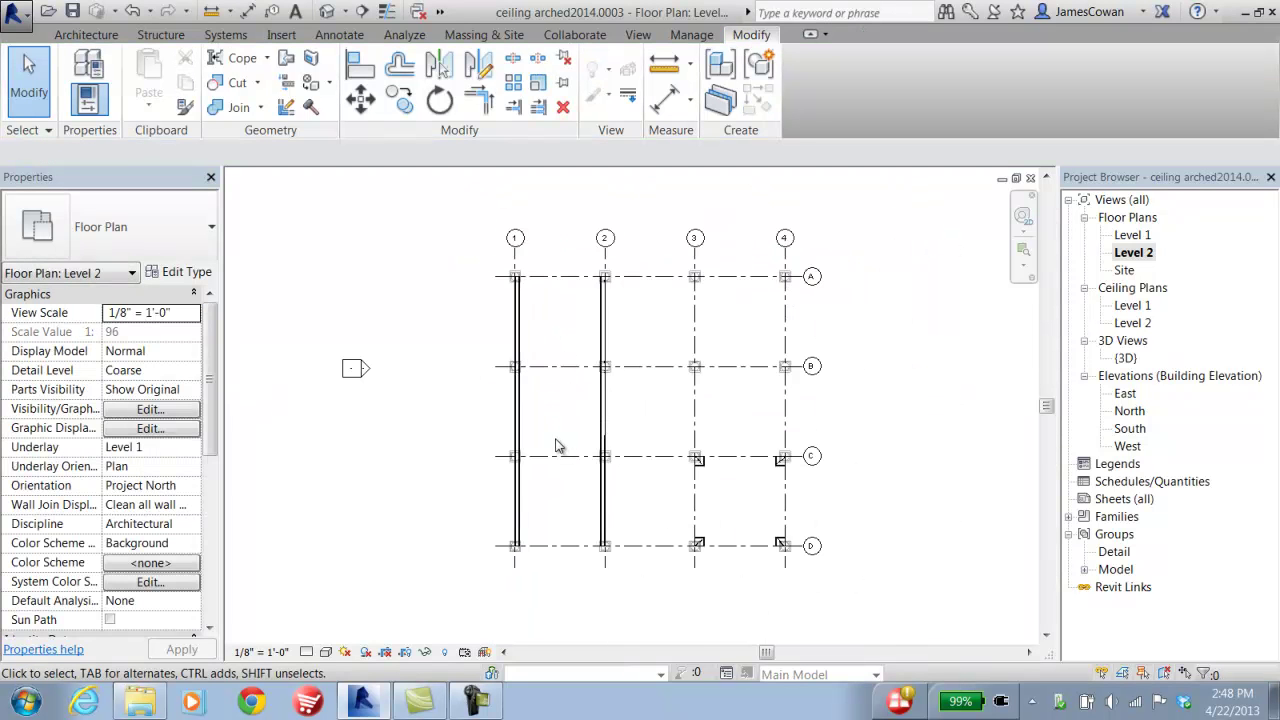
scroll(553, 440, "down", 1)
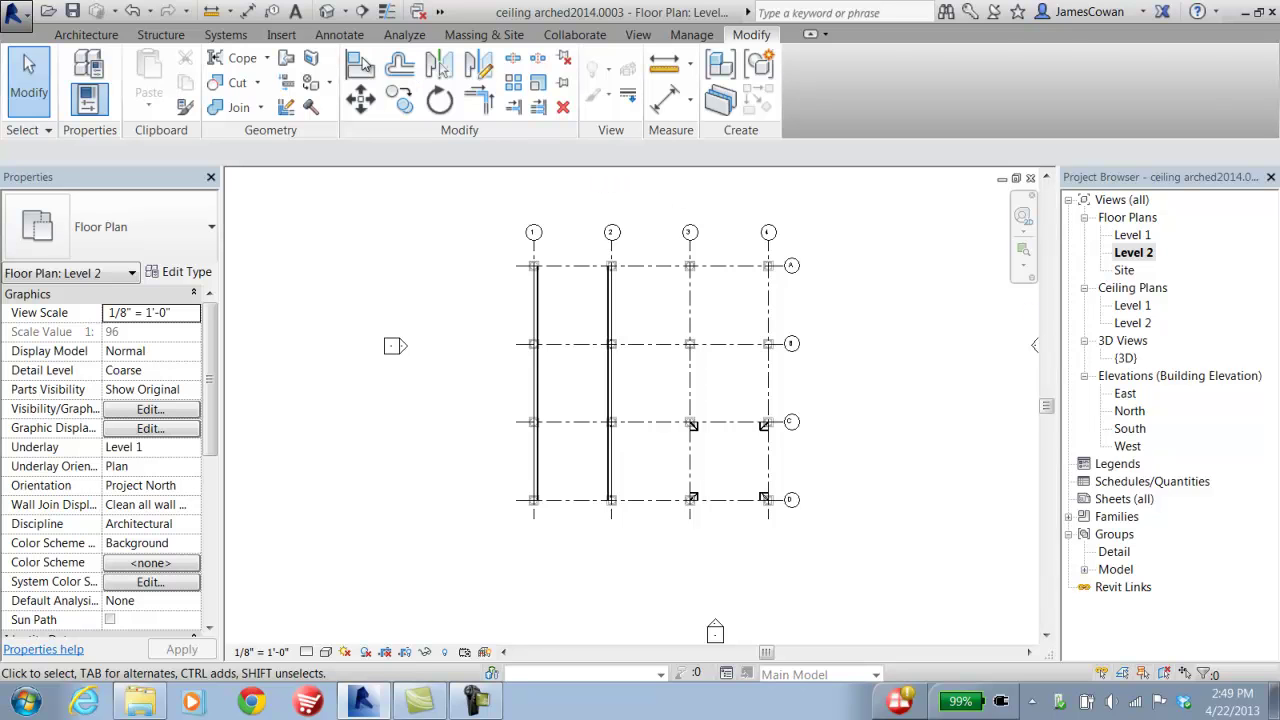
left_click(638, 36)
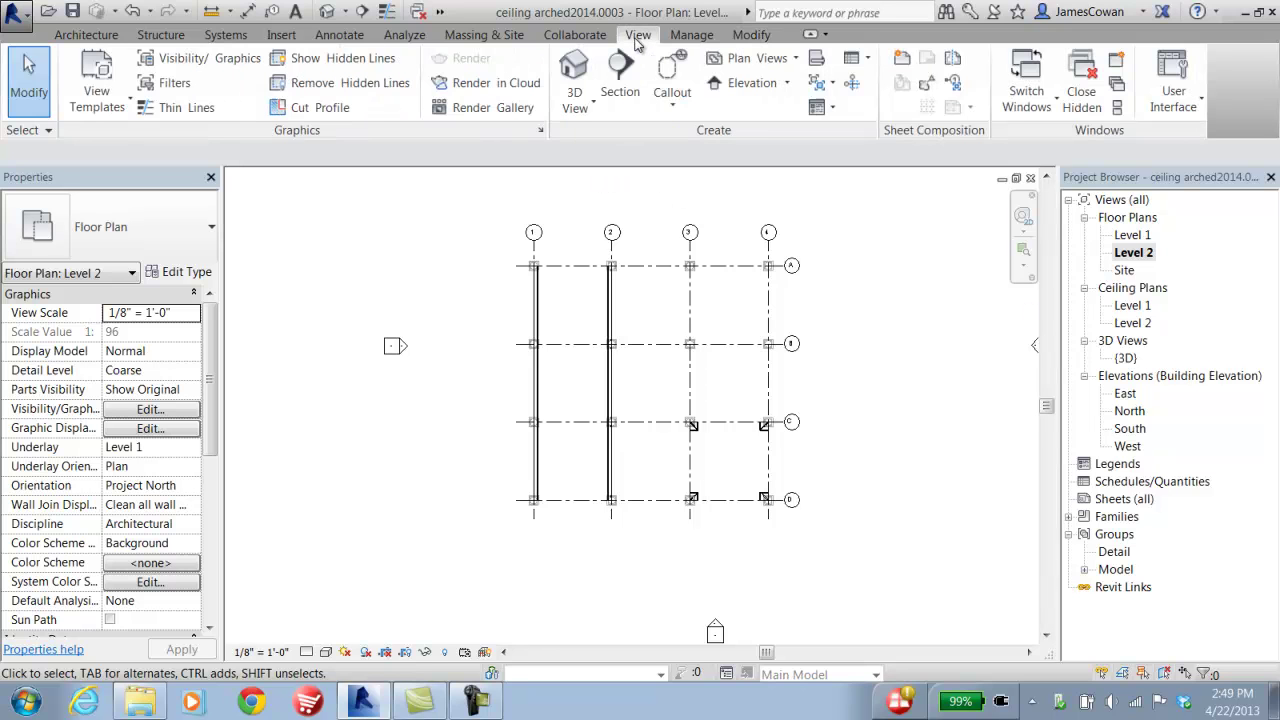
left_click(585, 105)
left_click(600, 186)
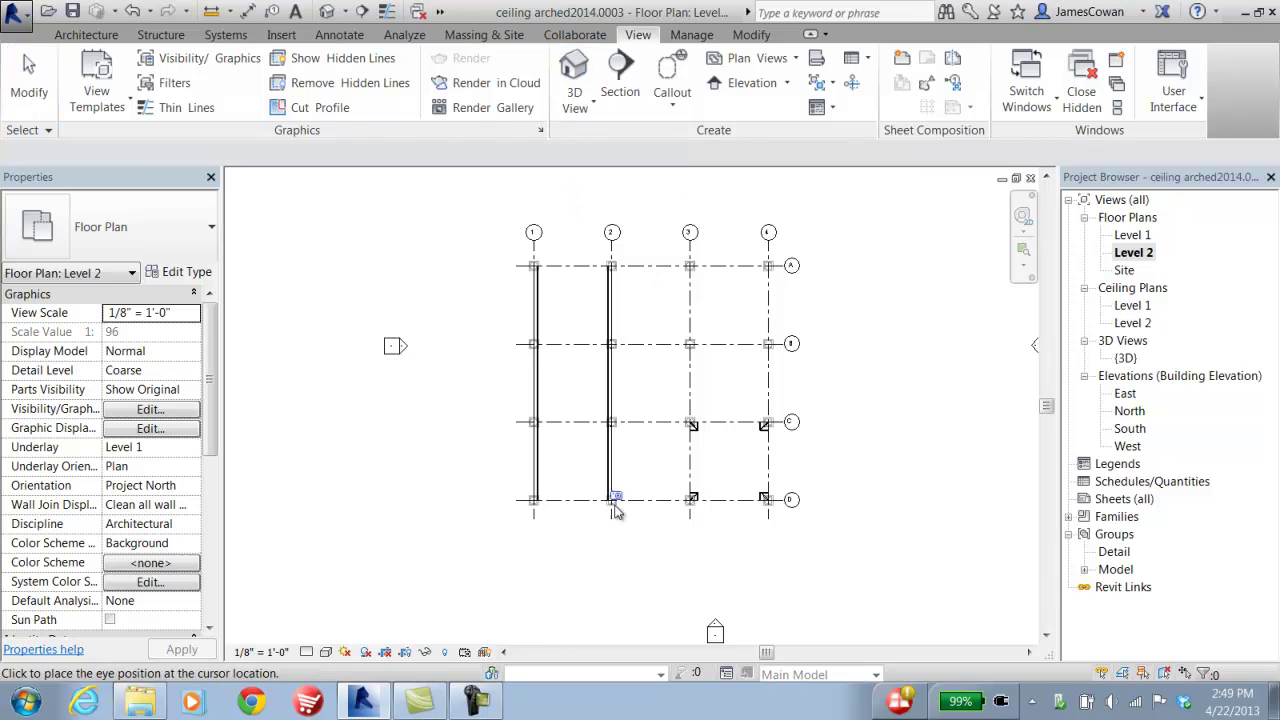
In the Level 1 floor plan, place a camera south of grid D between grids 1 and 2, aimed along the vault past grid A
double_click(1133, 236)
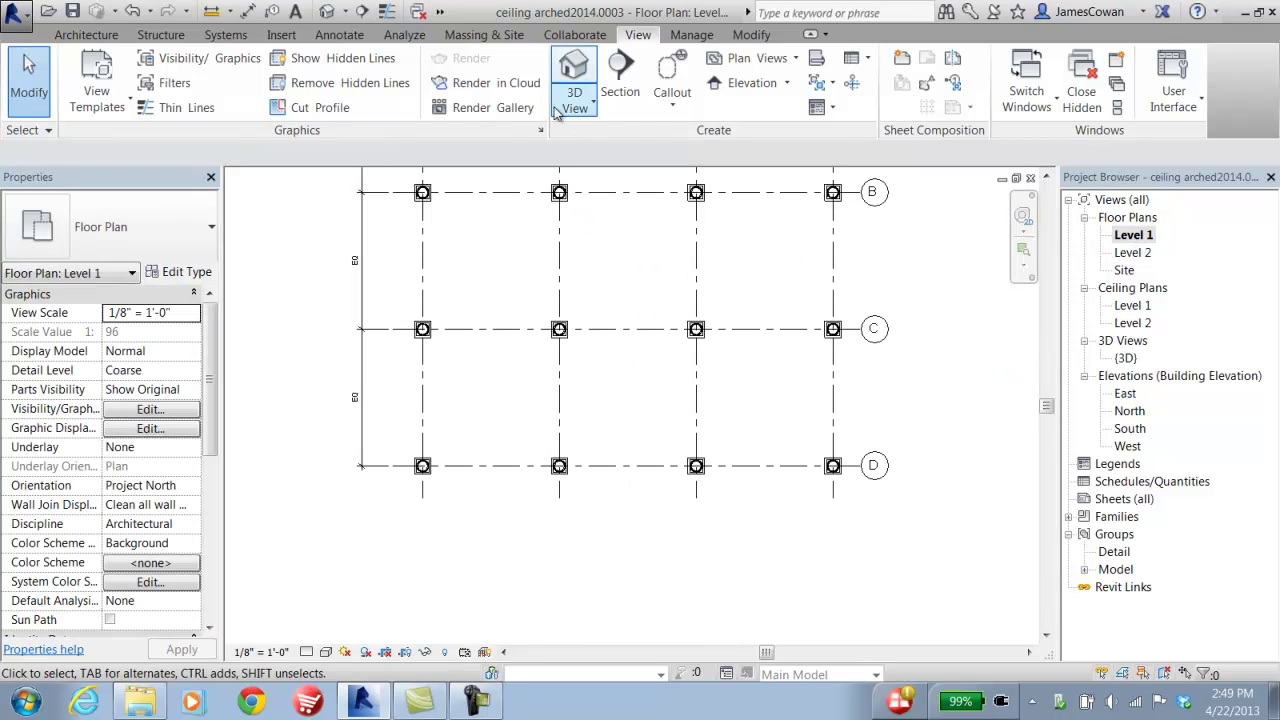
left_click(585, 105)
left_click(580, 179)
left_click(468, 604)
middle_click_drag(509, 220, 531, 340)
left_click(541, 220)
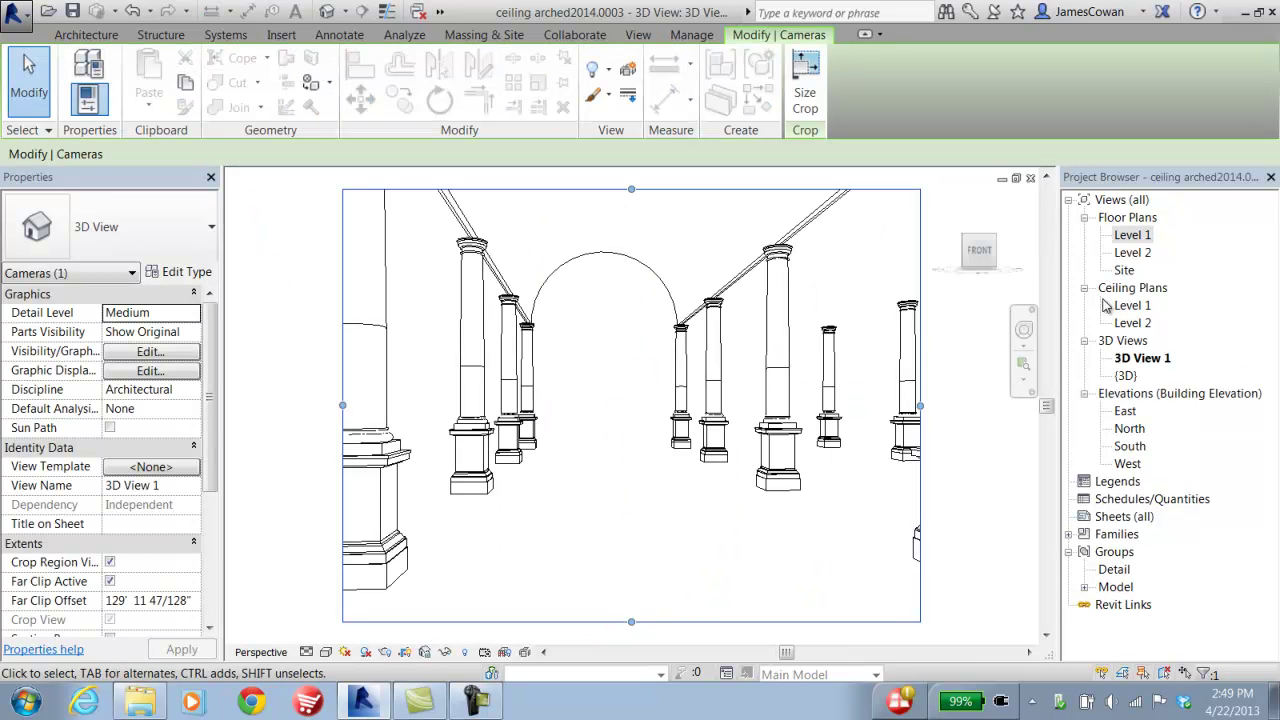
In the Level 2 floor plan, load the Downlight - Spot component family from the US Imperial Lighting, Architectural, Internal library folder
double_click(1128, 255)
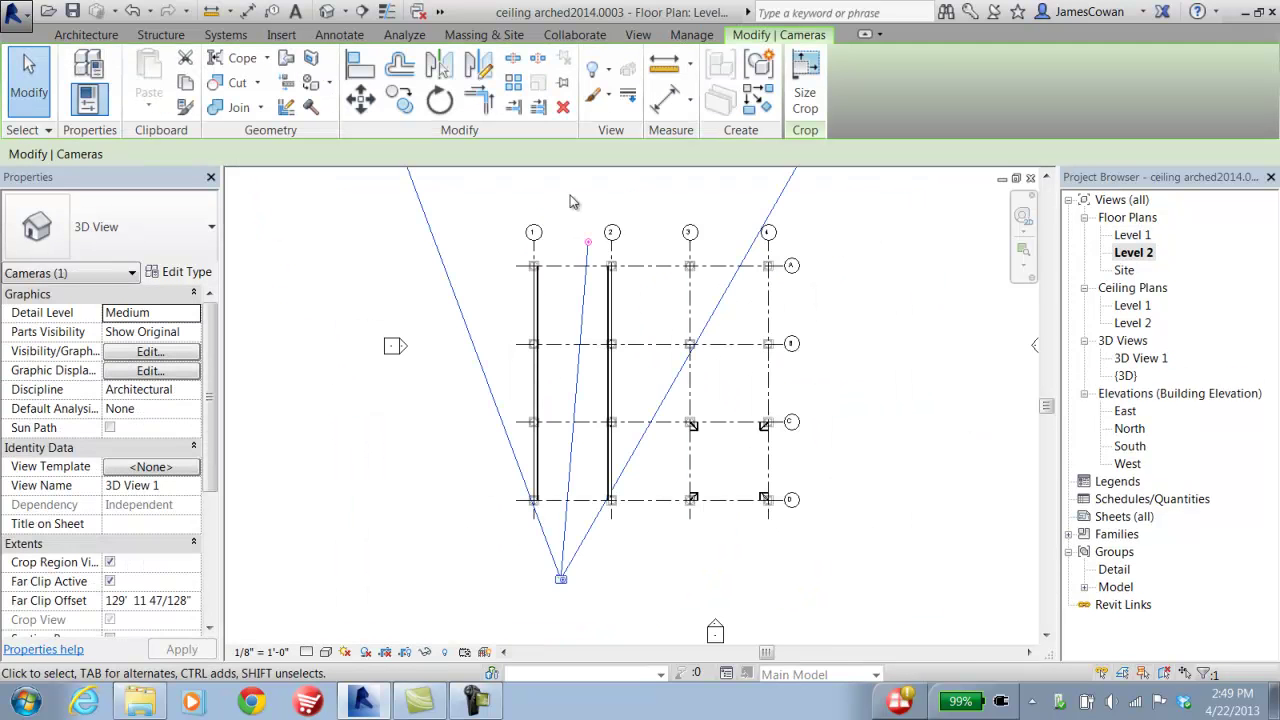
left_click(86, 35)
left_click(213, 88)
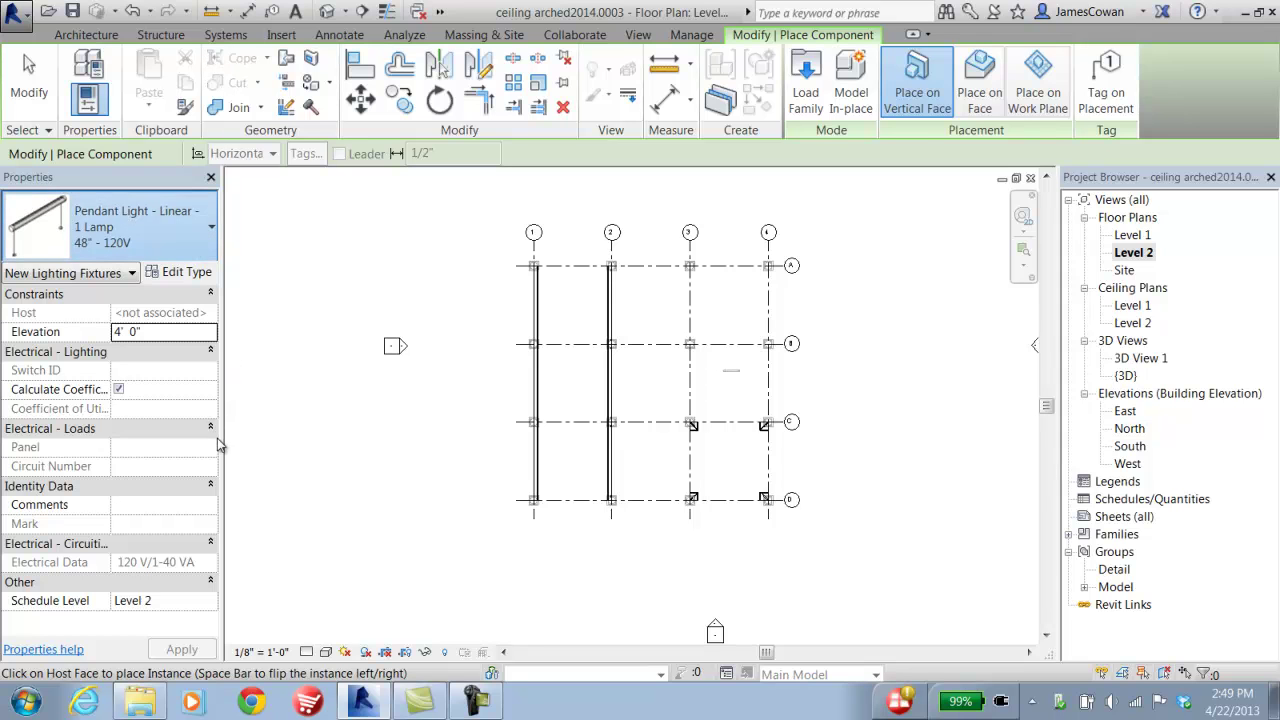
left_click(808, 103)
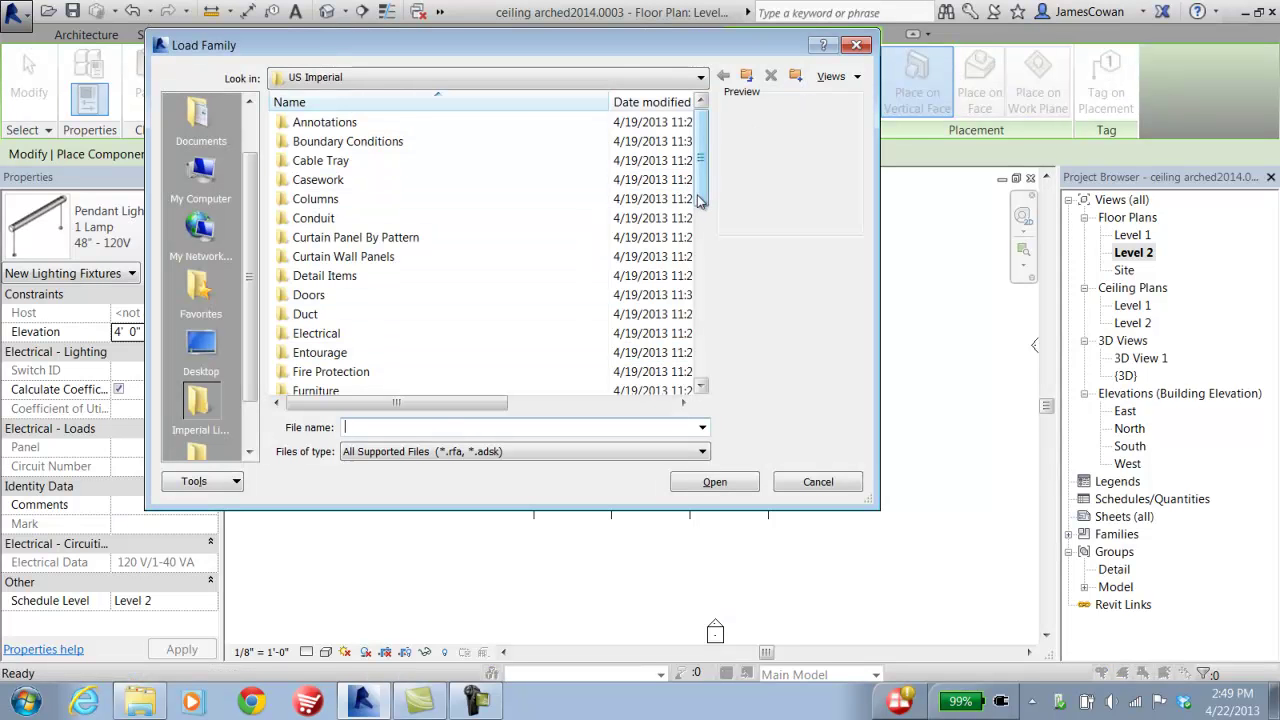
mouse_move(701, 200)
left_mouse_down()
mouse_move(676, 341)
mouse_move(677, 330)
left_mouse_up()
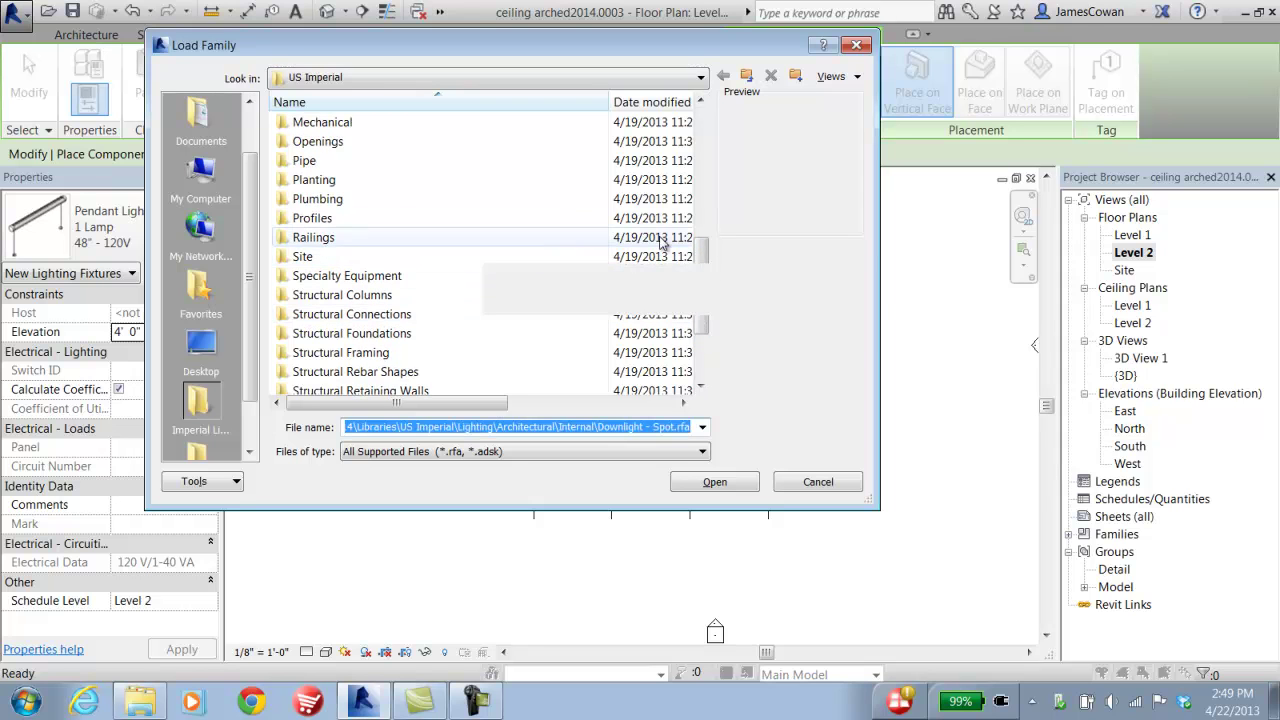
scroll(666, 226, "up", 2)
double_click(321, 204)
left_click(296, 126)
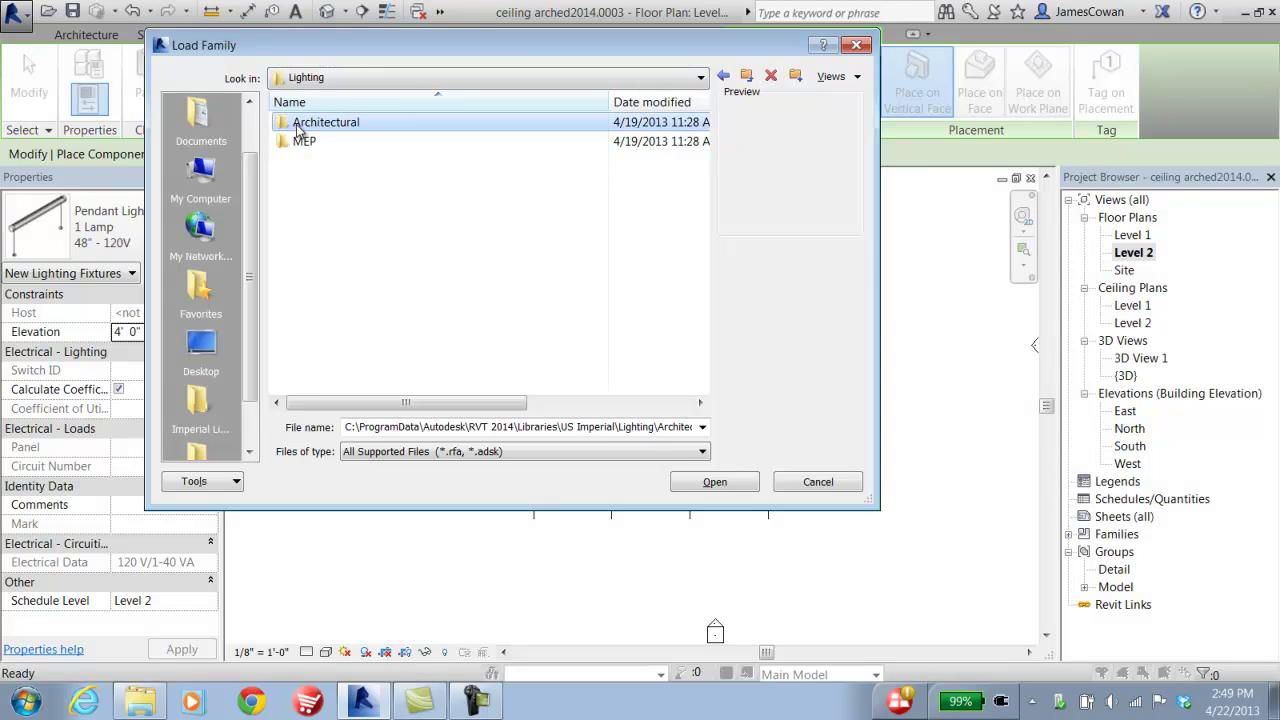
double_click(297, 127)
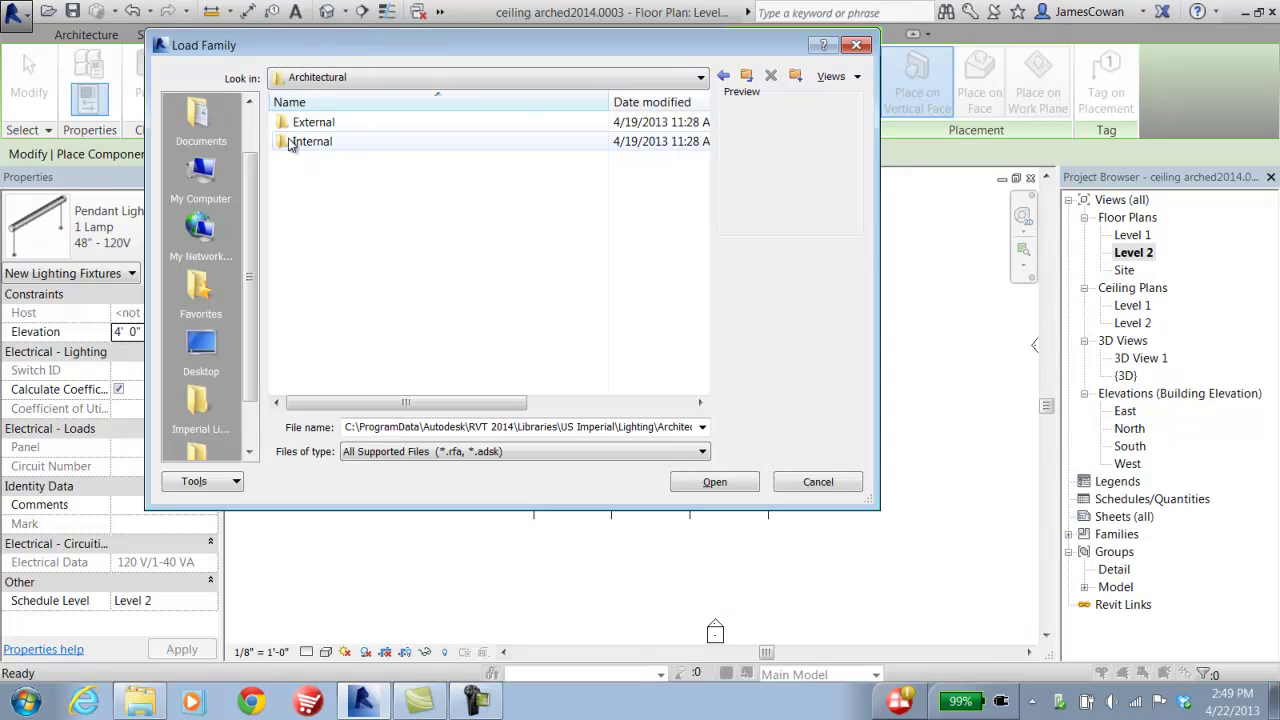
double_click(290, 143)
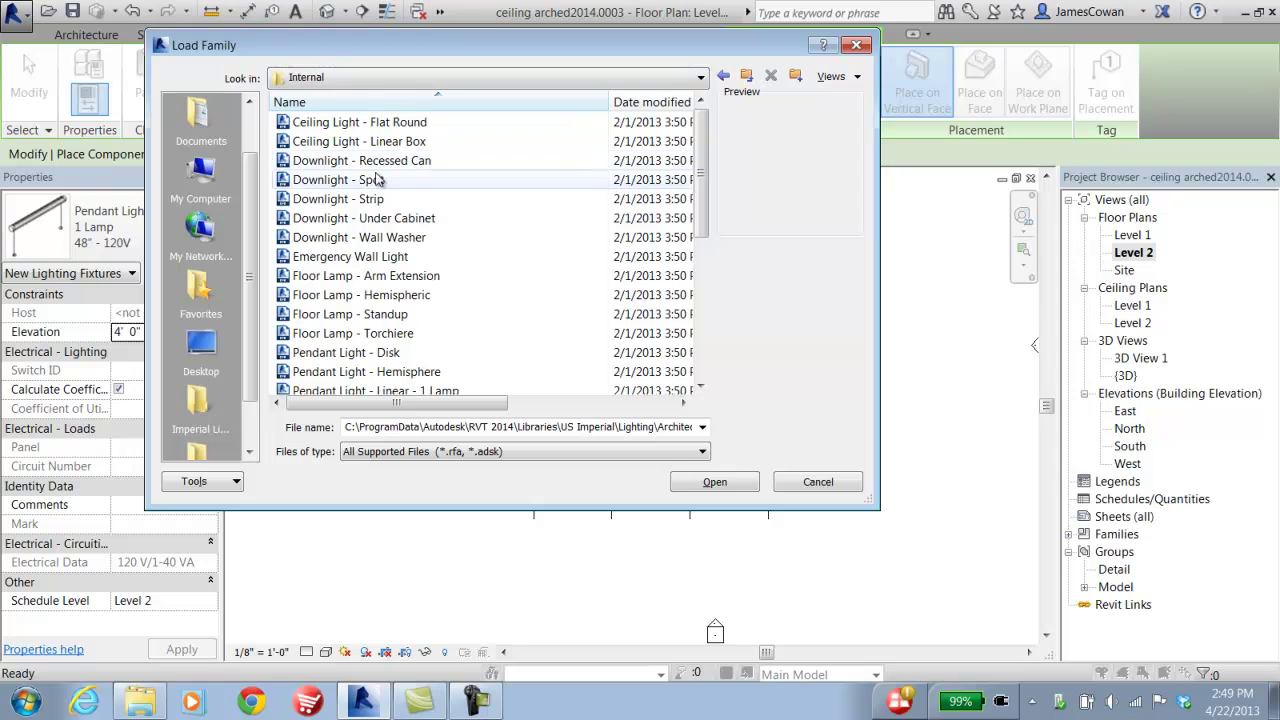
left_click(345, 182)
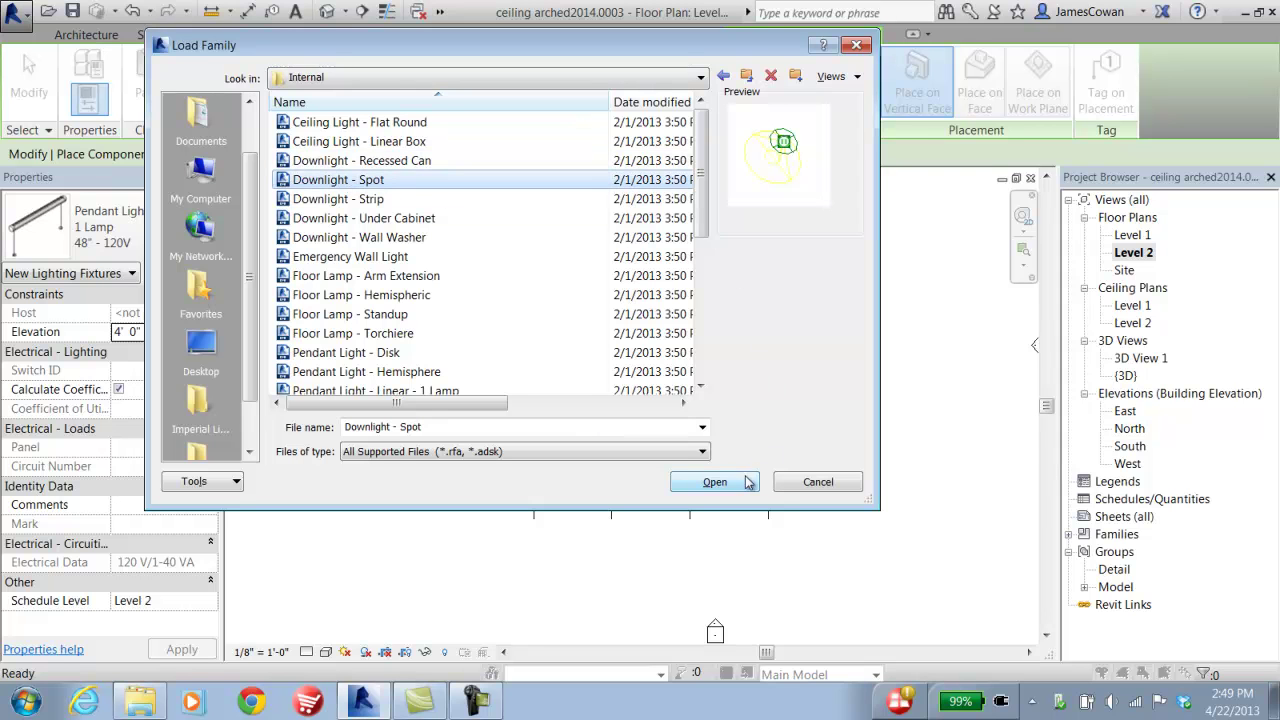
left_click(714, 482)
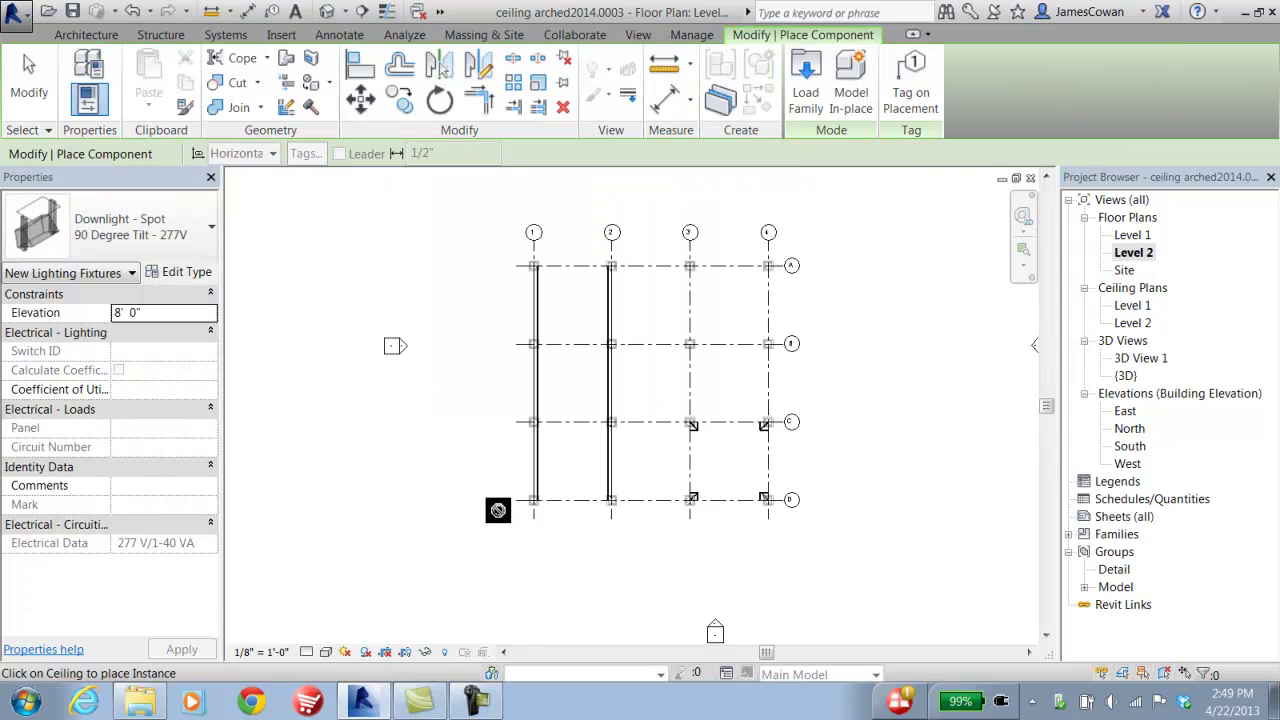
Place three spot downlights on the vault between grids C and D: one near grid 1, one near grid 2 and one between them
left_click(553, 489)
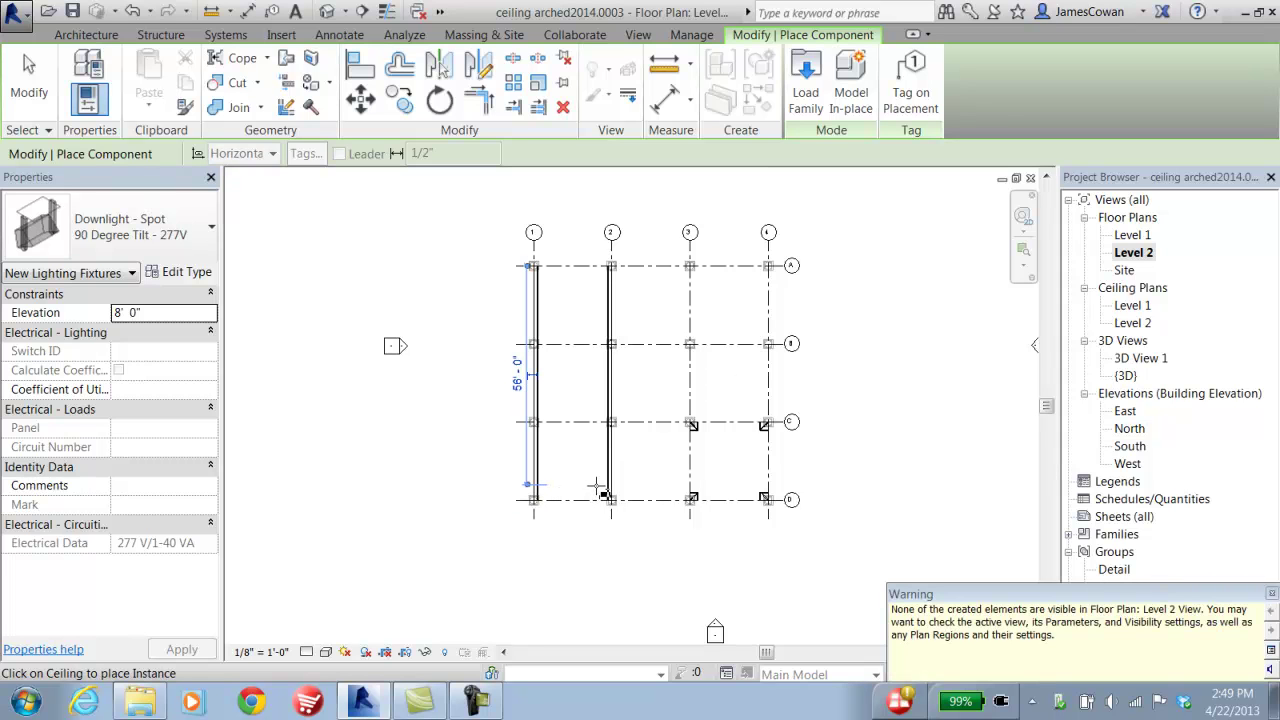
left_click(597, 487)
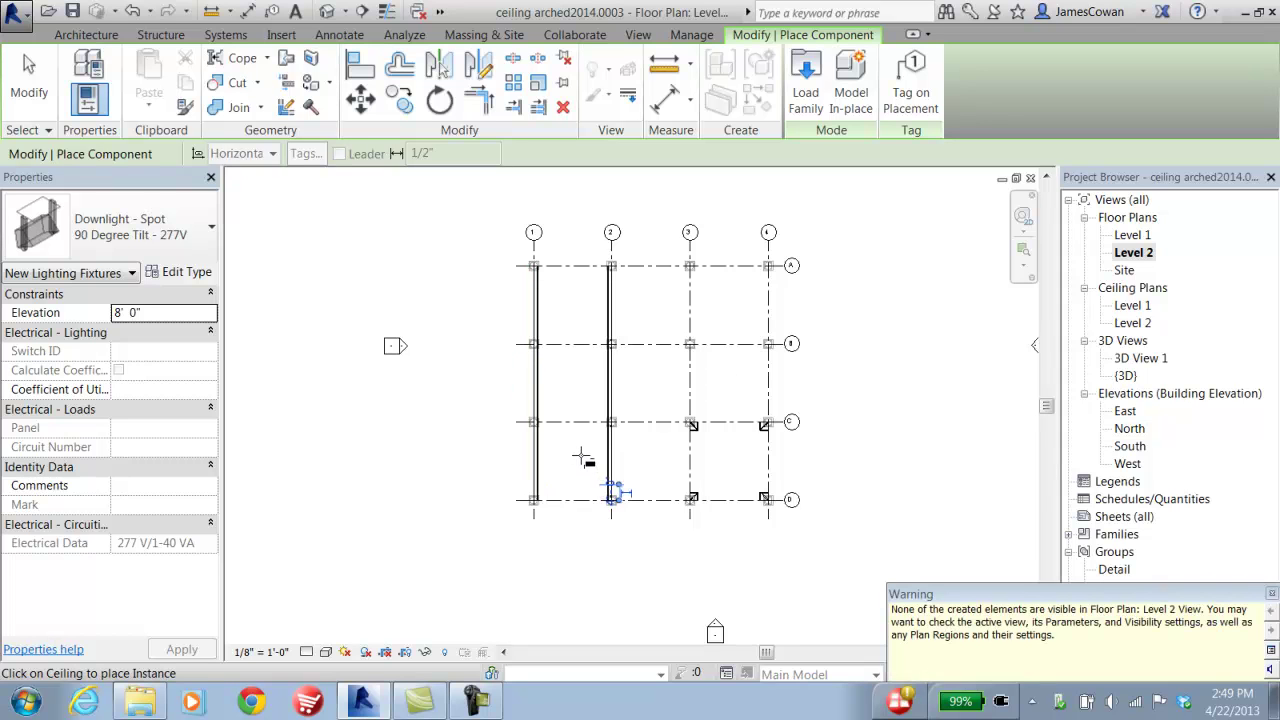
left_click(583, 459)
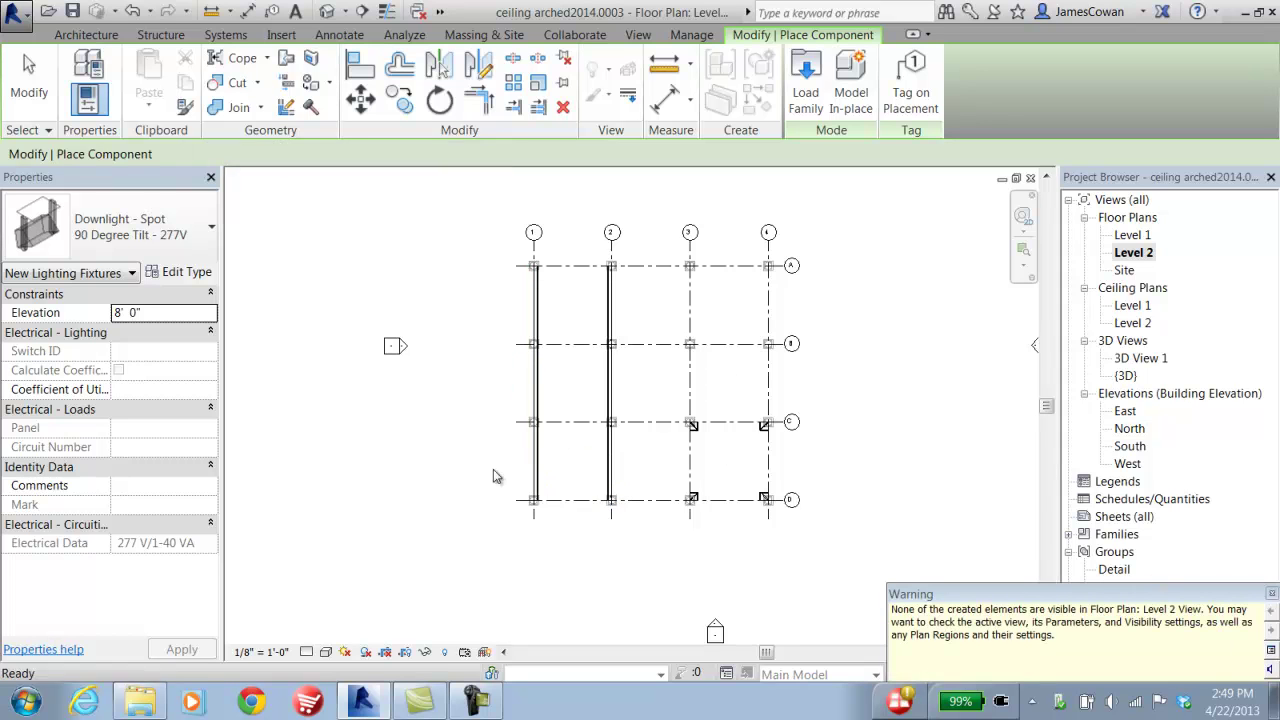
key("Escape")
Open 3D View 1 and extend the camera's crop region upward to take in the vault and its downlights
double_click(1132, 362)
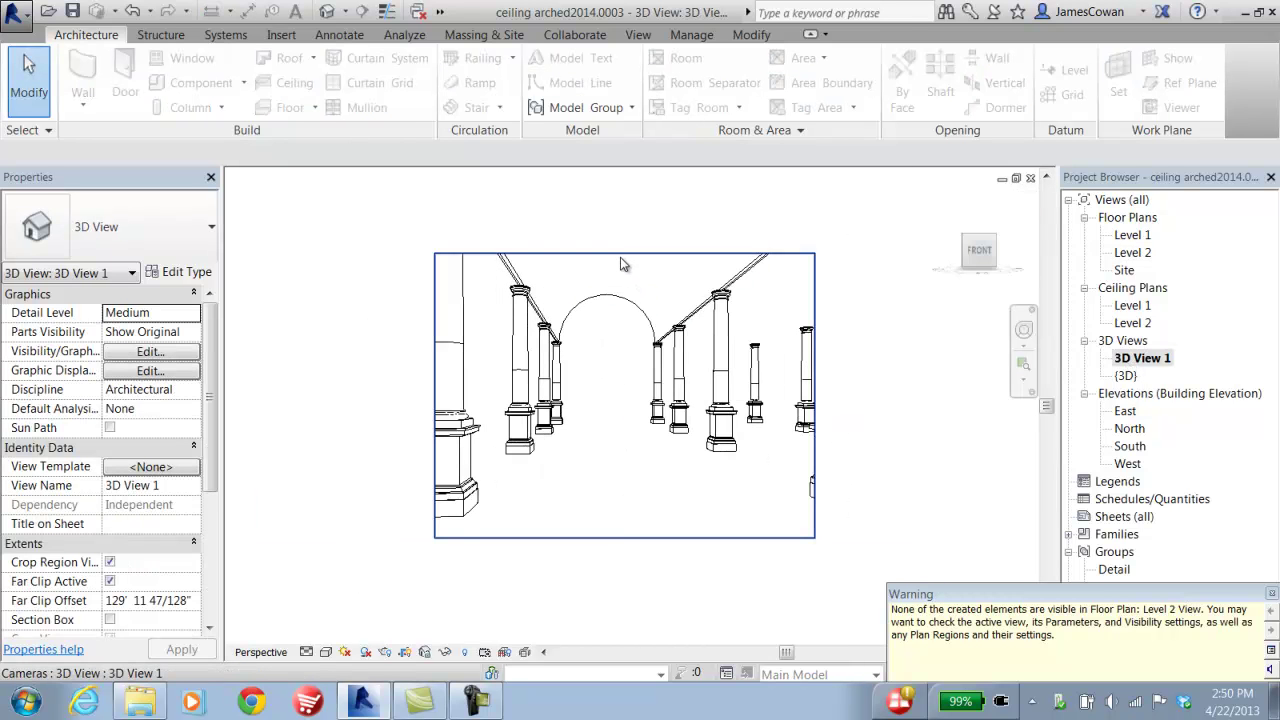
left_click(621, 256)
left_click_drag(624, 254, 634, 196)
middle_click_drag(634, 217, 648, 352)
left_click_drag(625, 311, 629, 186)
middle_click_drag(629, 192, 637, 240)
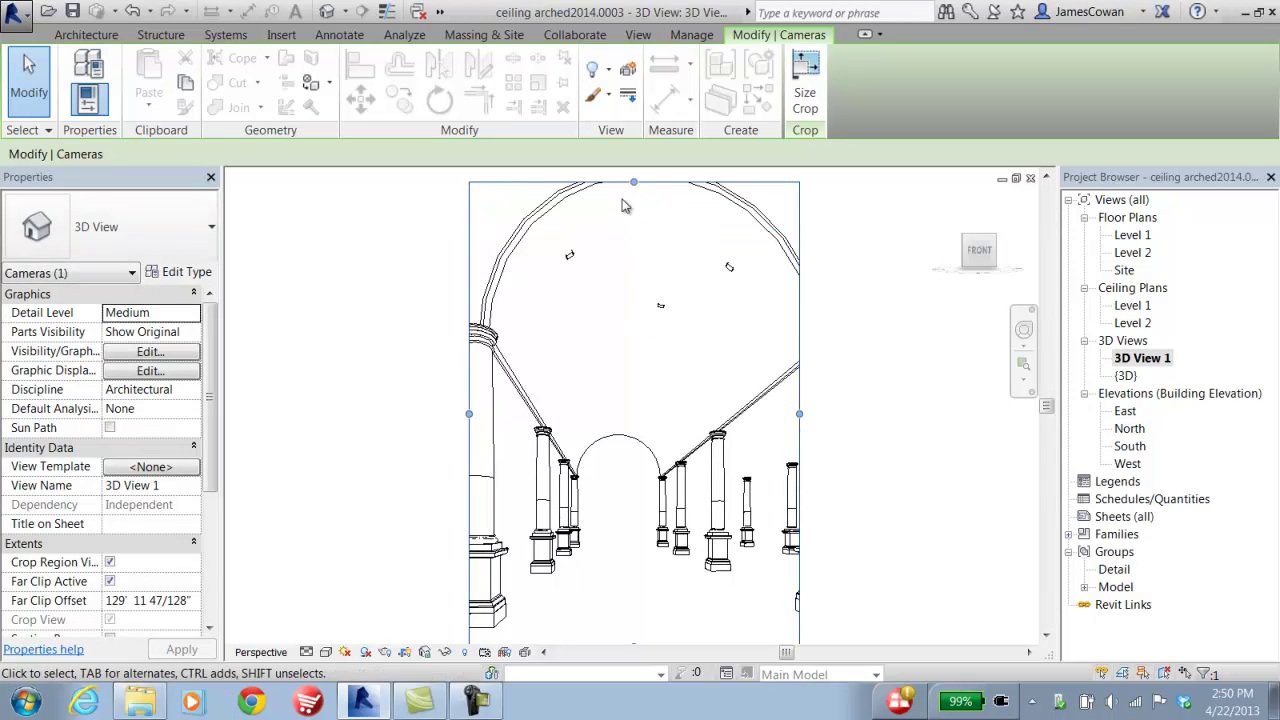